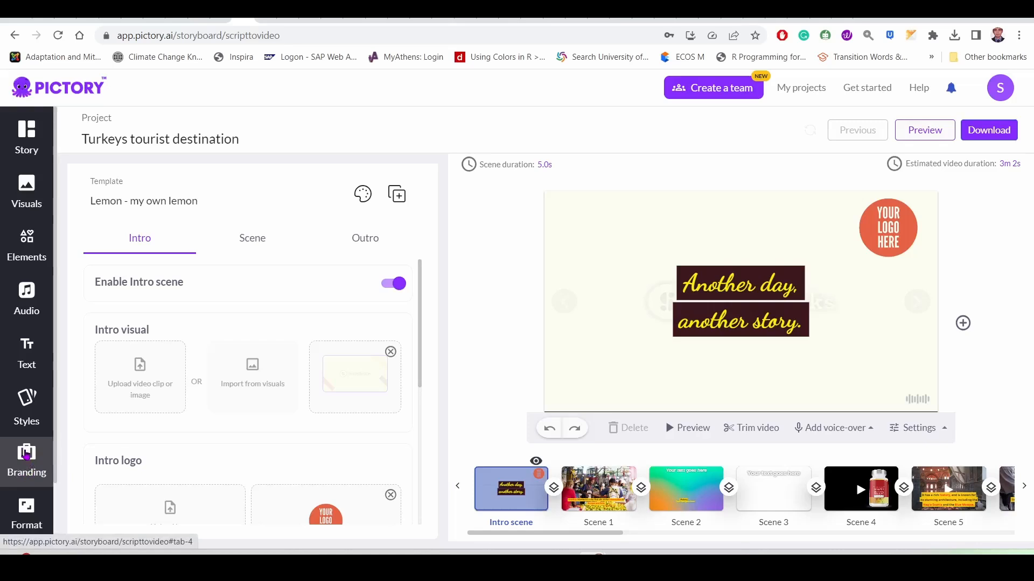
Step: Examine the template's branding settings for the intro, scene and outro sections, including logo and text options
left_click(26, 421)
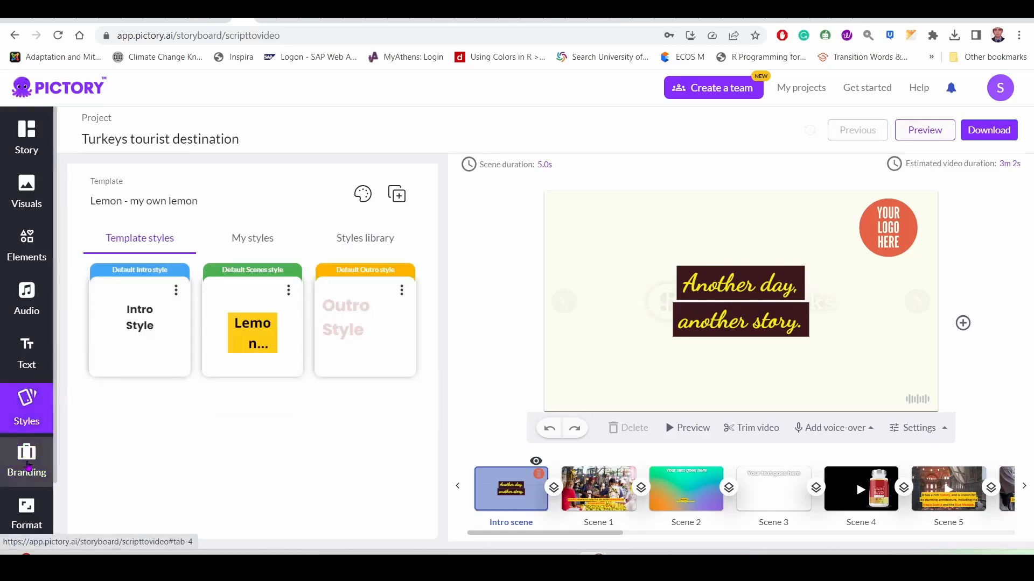
left_click(29, 465)
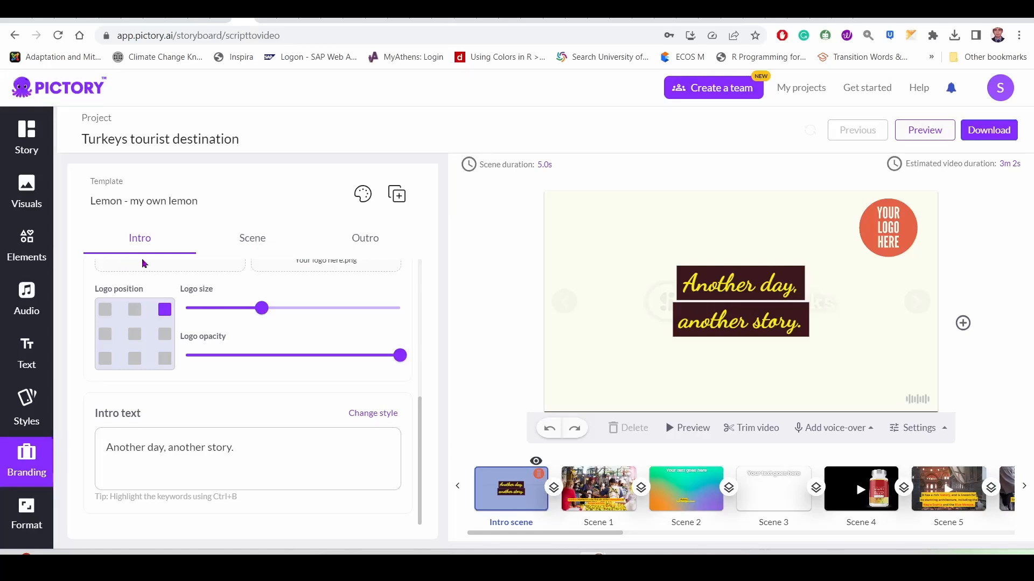
left_click(24, 462)
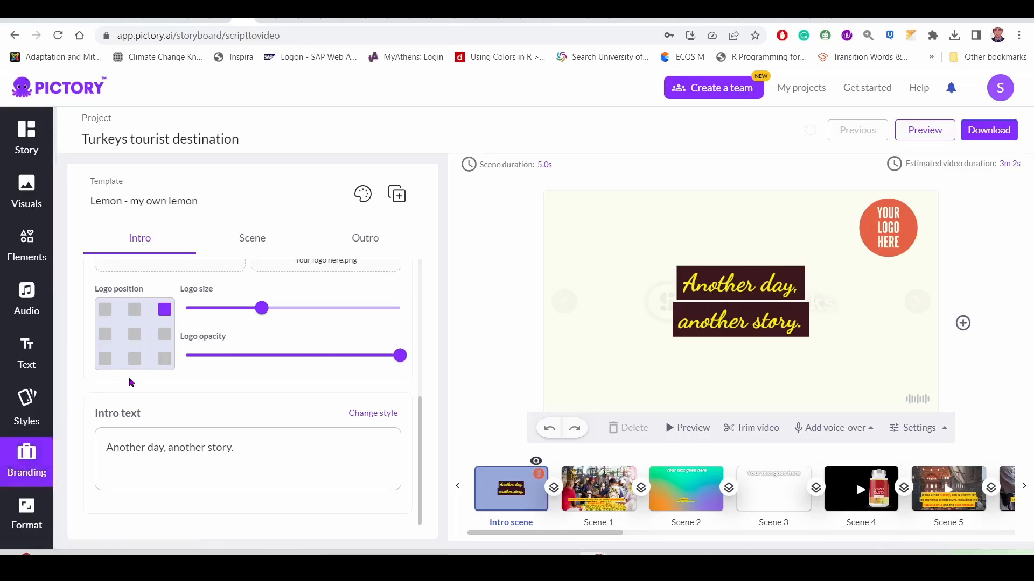
scroll(130, 383, "up", 5)
scroll(127, 379, "up", 1)
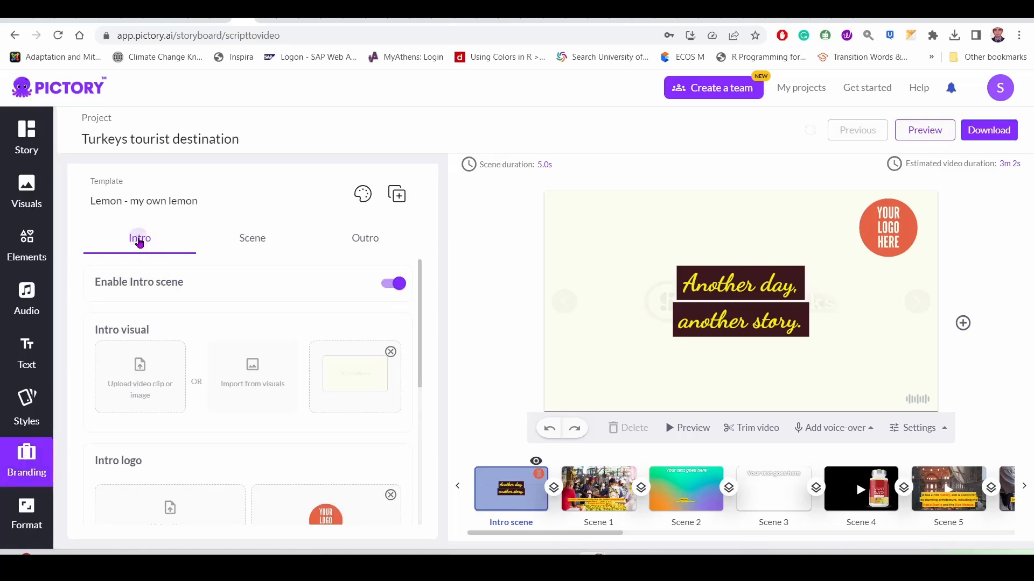
left_click(252, 240)
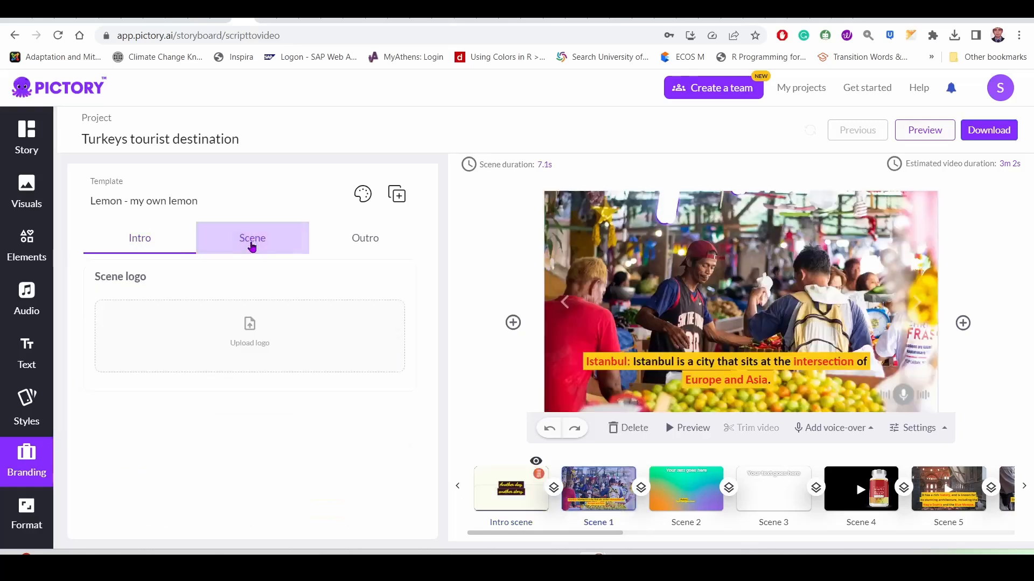
left_click(357, 240)
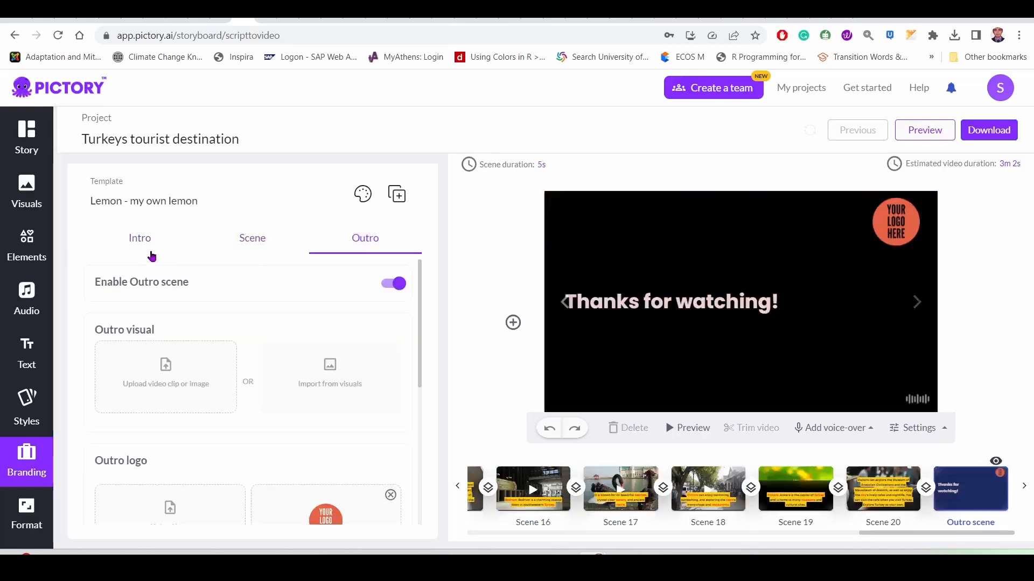
left_click(137, 249)
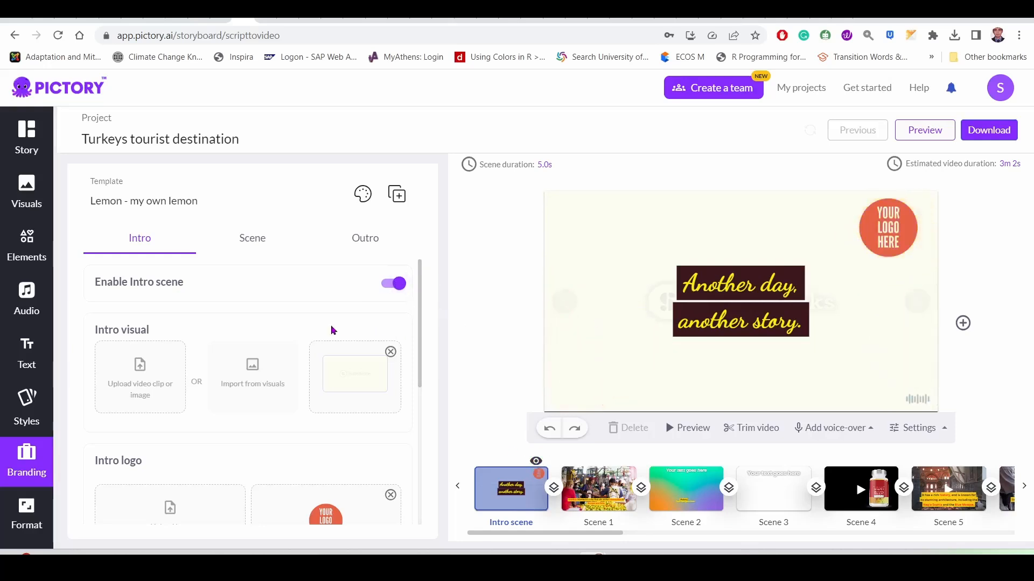
Step: Disable the intro scene in the branding settings and enable it again
left_click(389, 285)
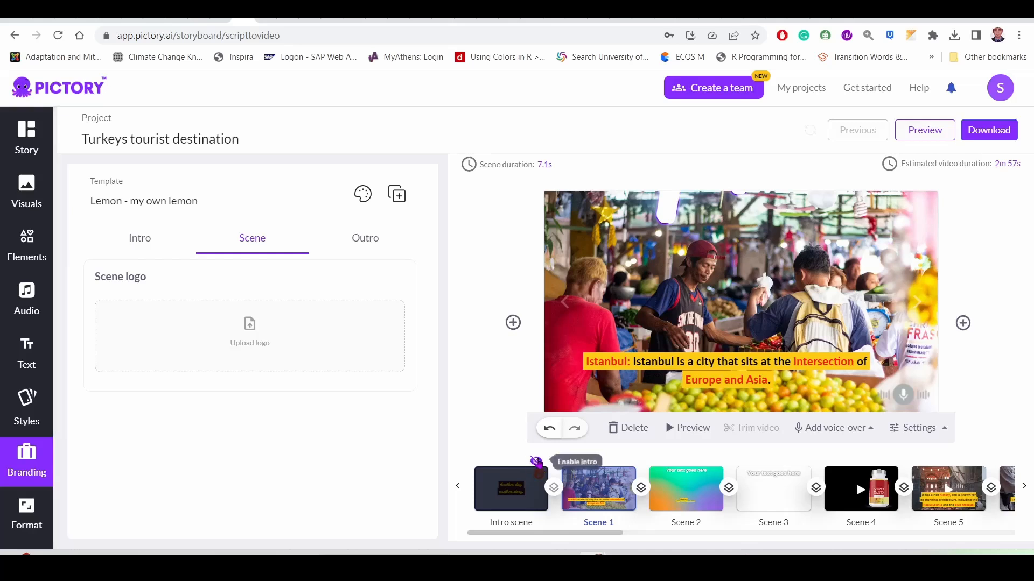
left_click(140, 241)
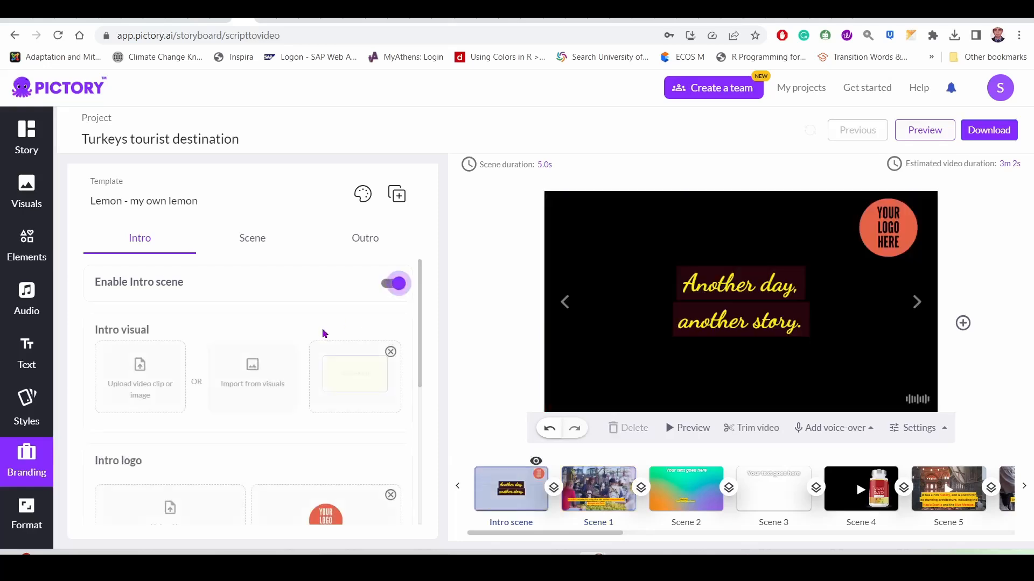
scroll(194, 329, "down", 2)
scroll(197, 344, "up", 1)
scroll(196, 344, "up", 2)
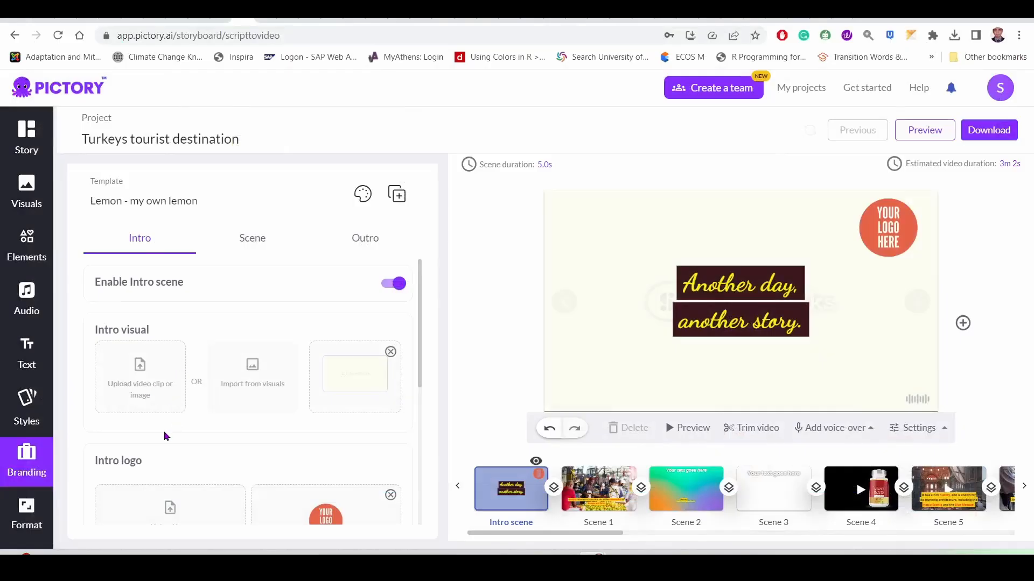
Step: Search the visuals library for "intro video" to import a new visual for the intro scene
left_click(249, 386)
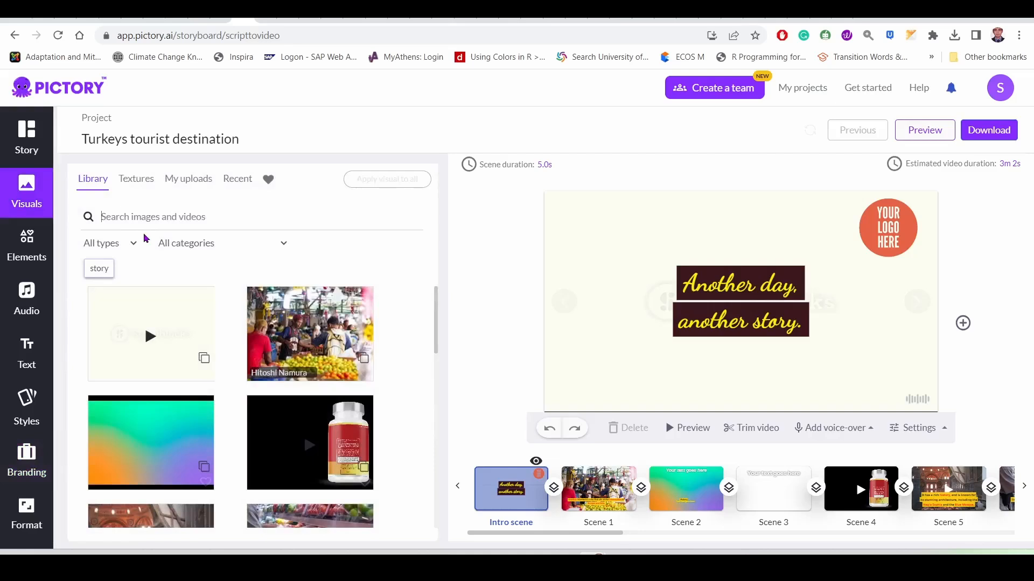
type("intro")
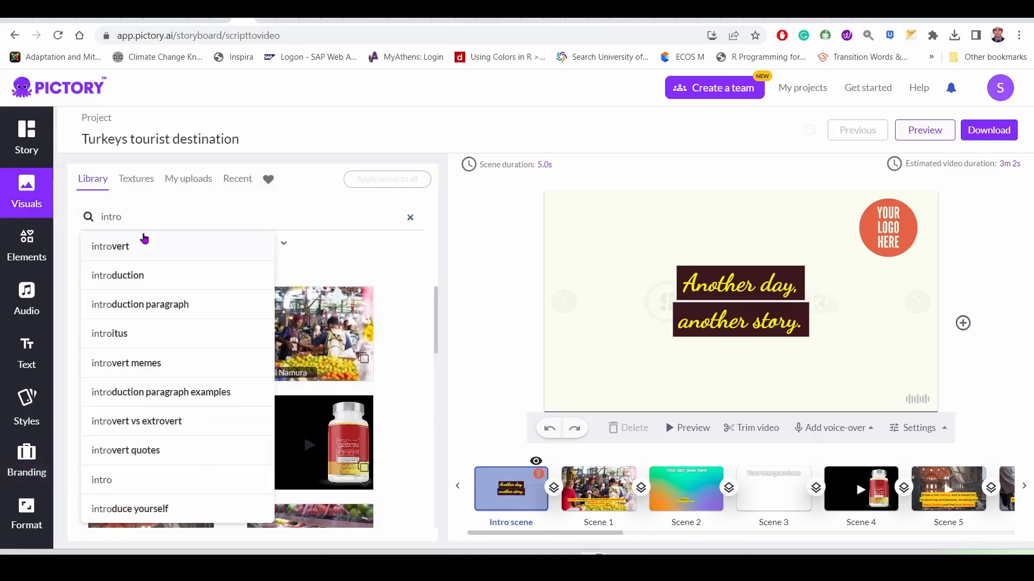
type(" video")
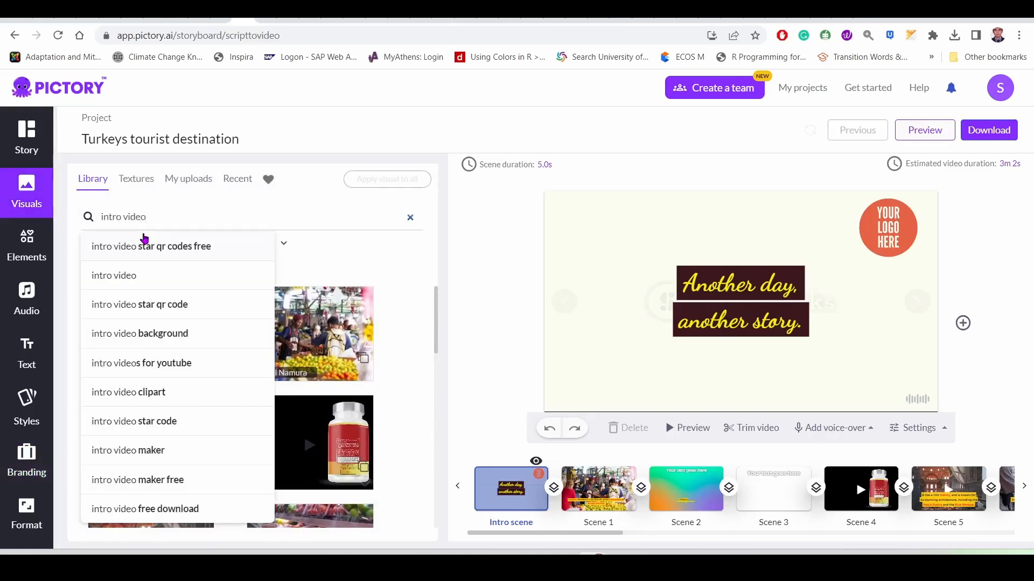
left_click(142, 277)
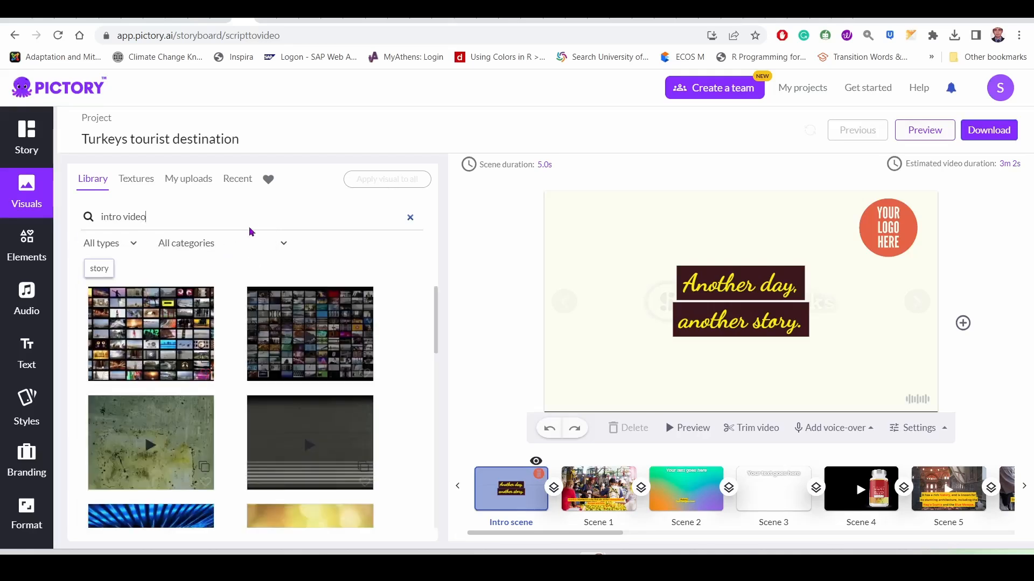
Step: Apply the clip showing a wall of small video screens as the intro visual
scroll(235, 304, "down", 2)
scroll(241, 325, "down", 2)
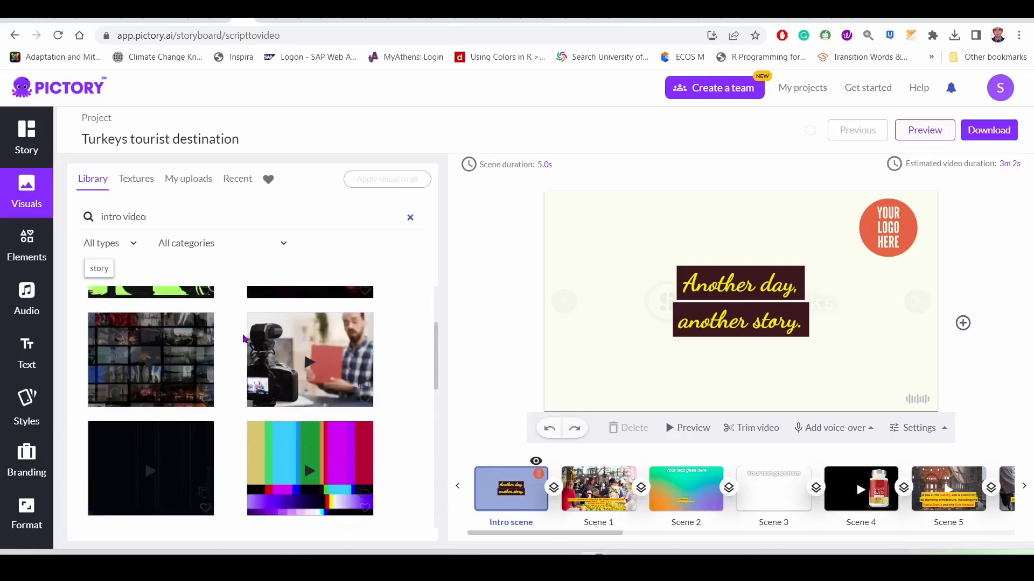
scroll(237, 334, "up", 4)
left_click(157, 342)
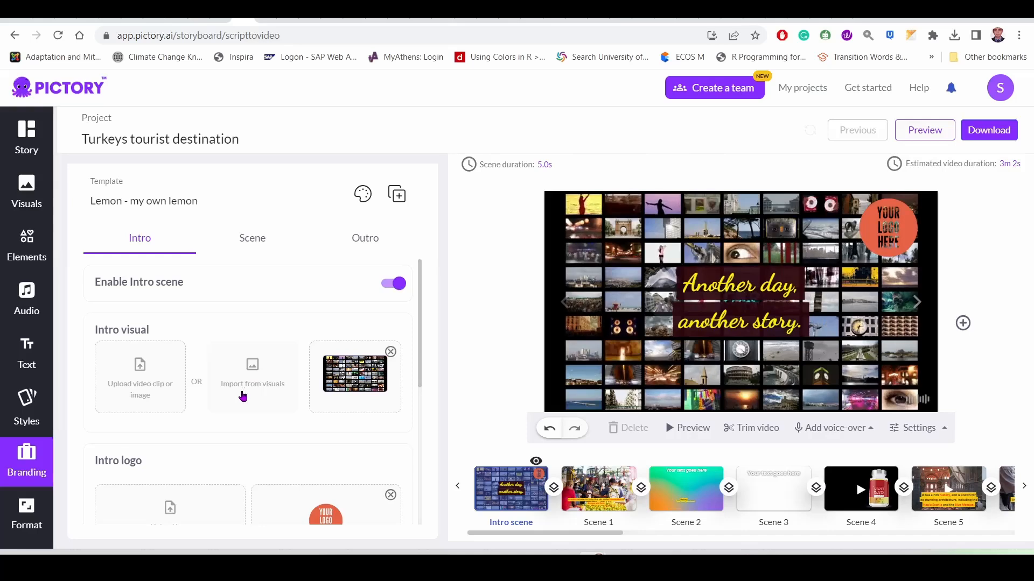
Step: Replace the intro visual with the golden particle burst clip on a black background from the library's "intro video" results
left_click(249, 388)
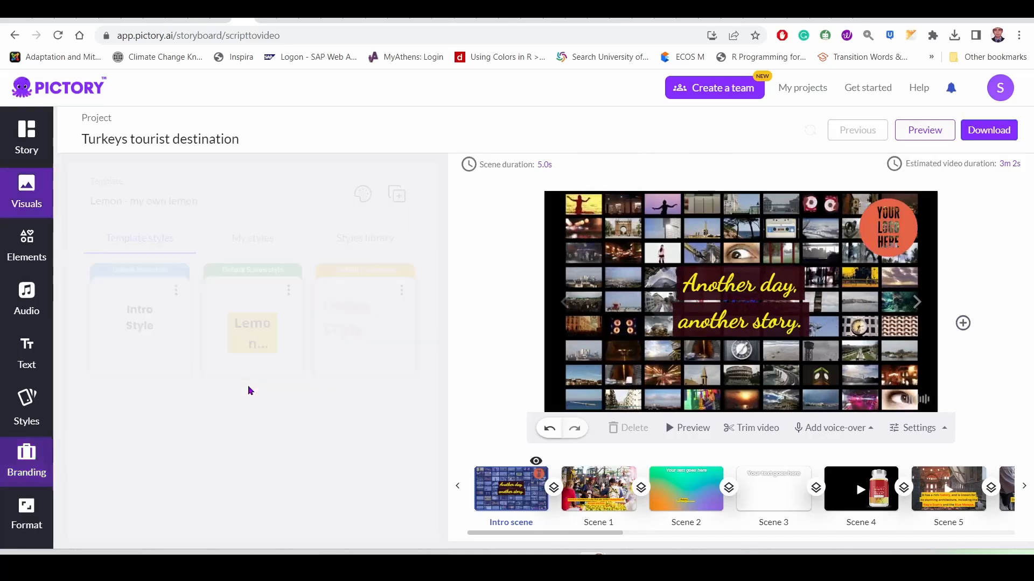
scroll(323, 409, "down", 3)
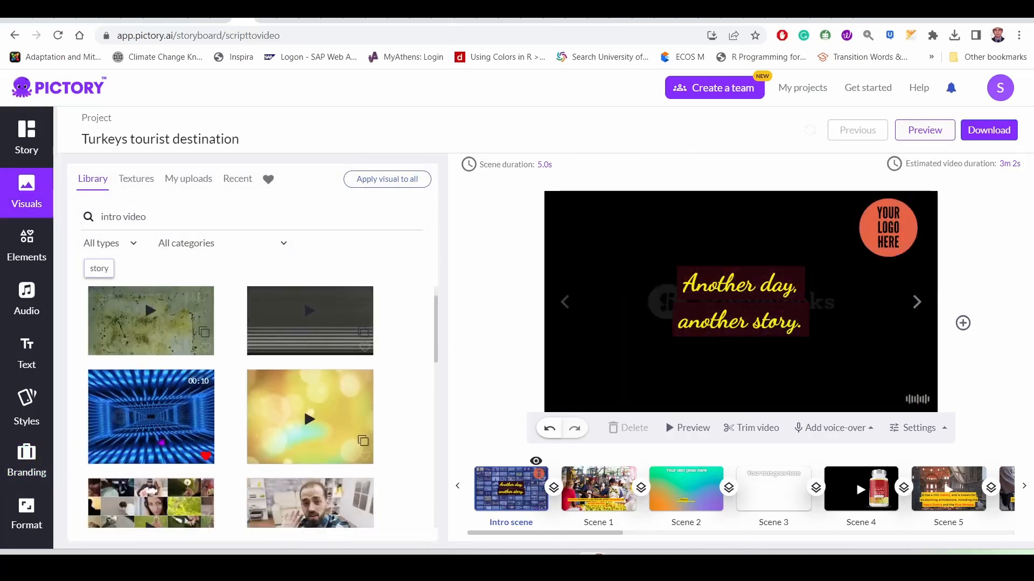
scroll(331, 413, "down", 5)
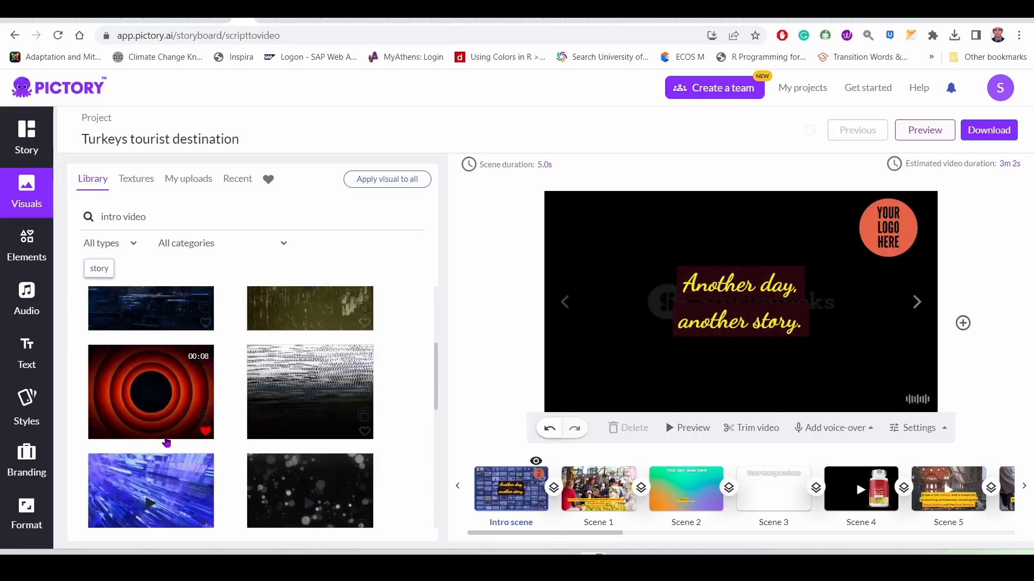
left_click(178, 448)
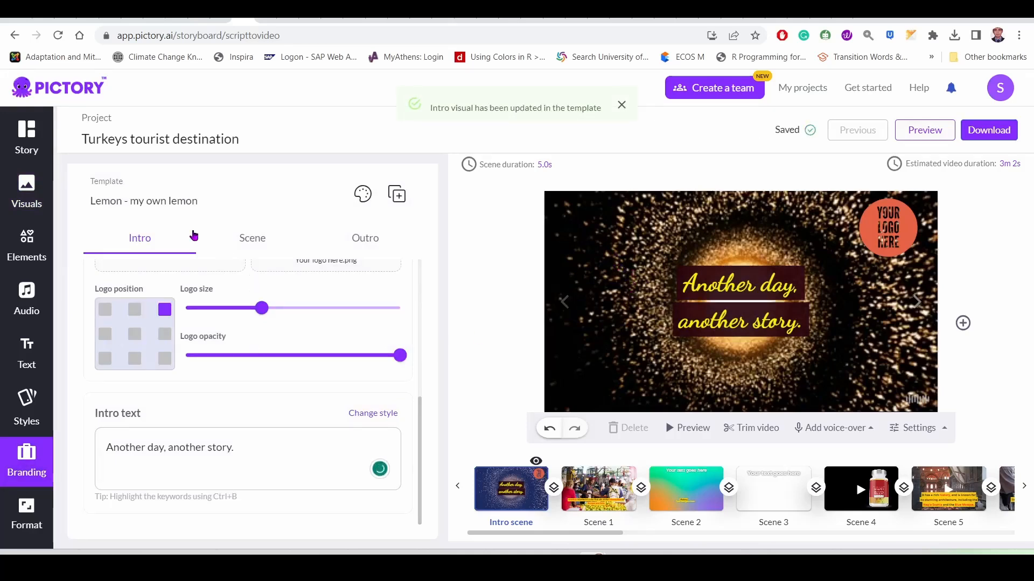
scroll(253, 391, "up", 5)
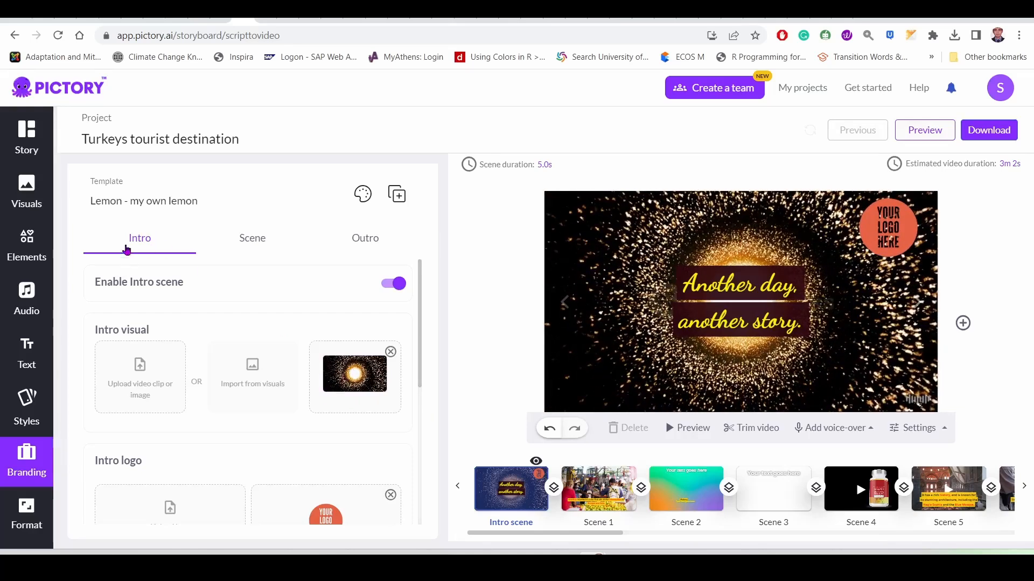
Step: Remove the placeholder intro logo and upload the Dog_Logo2-removebg-preview PNG from the Feline folder instead
scroll(224, 323, "down", 3)
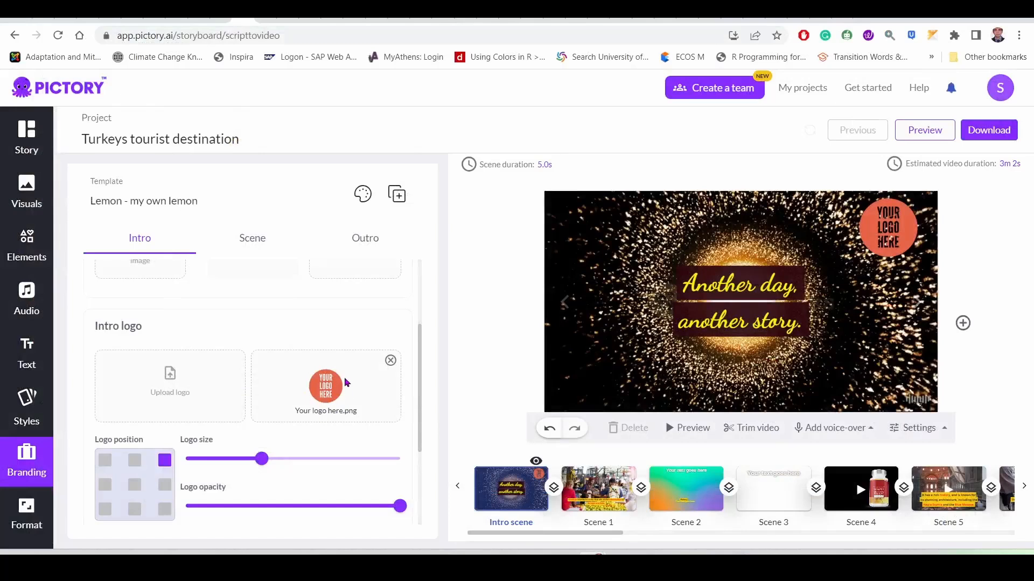
left_click(391, 360)
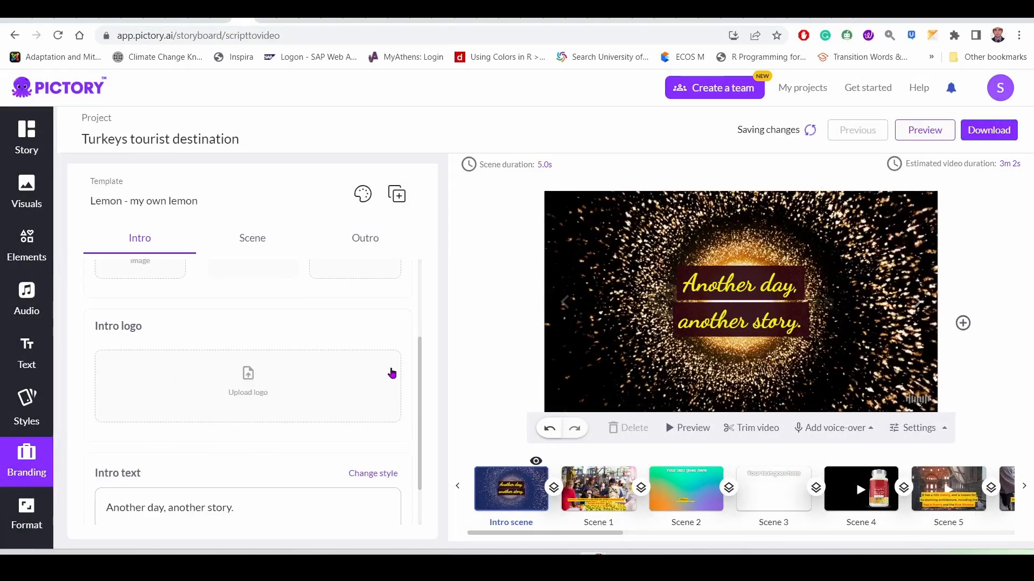
left_click(251, 395)
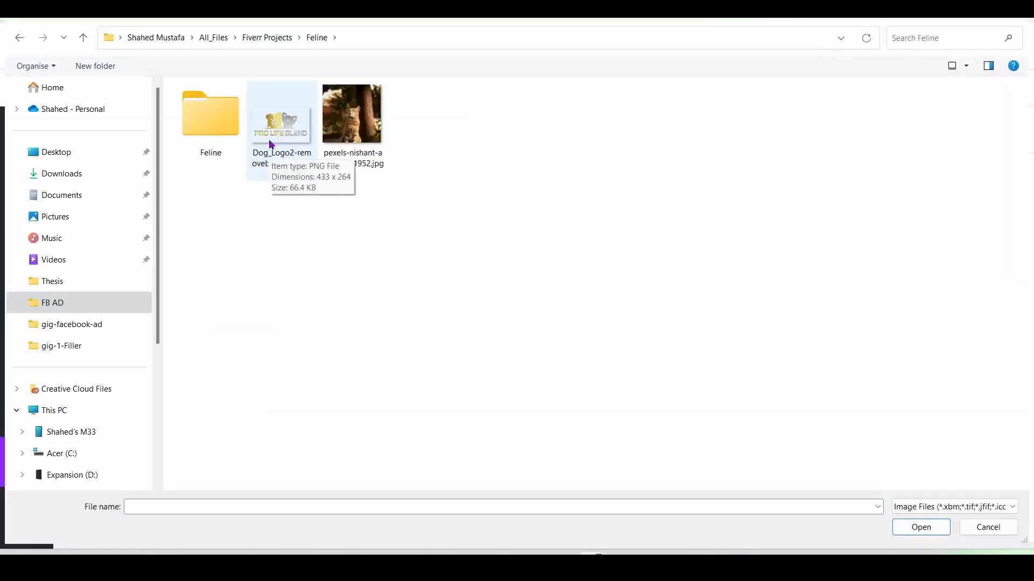
left_click(309, 159)
left_click(915, 529)
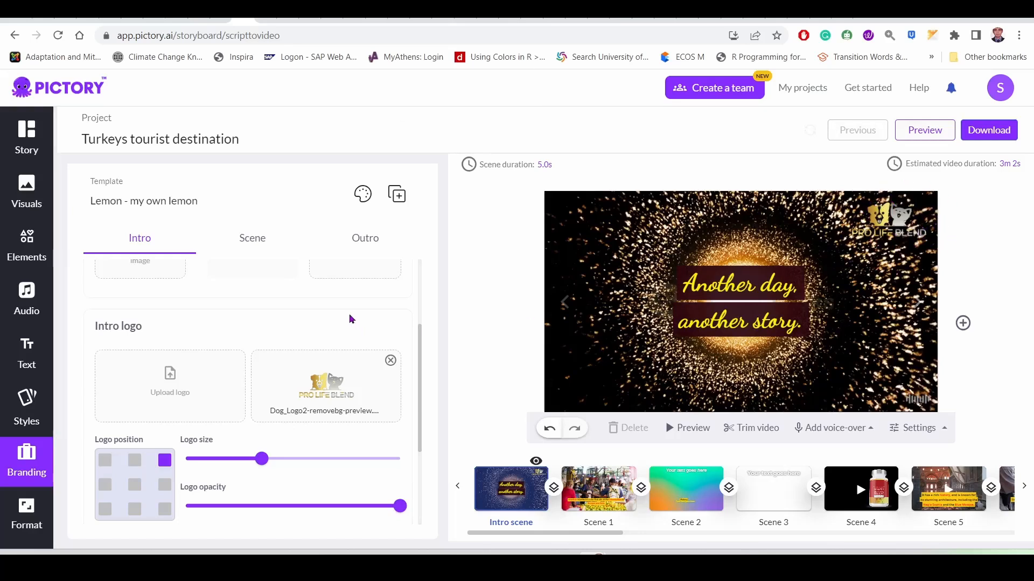
Step: Try the intro logo at the frame's upper-left, middle-left and lower-left positions, and return it to the upper-right corner
scroll(323, 350, "down", 1)
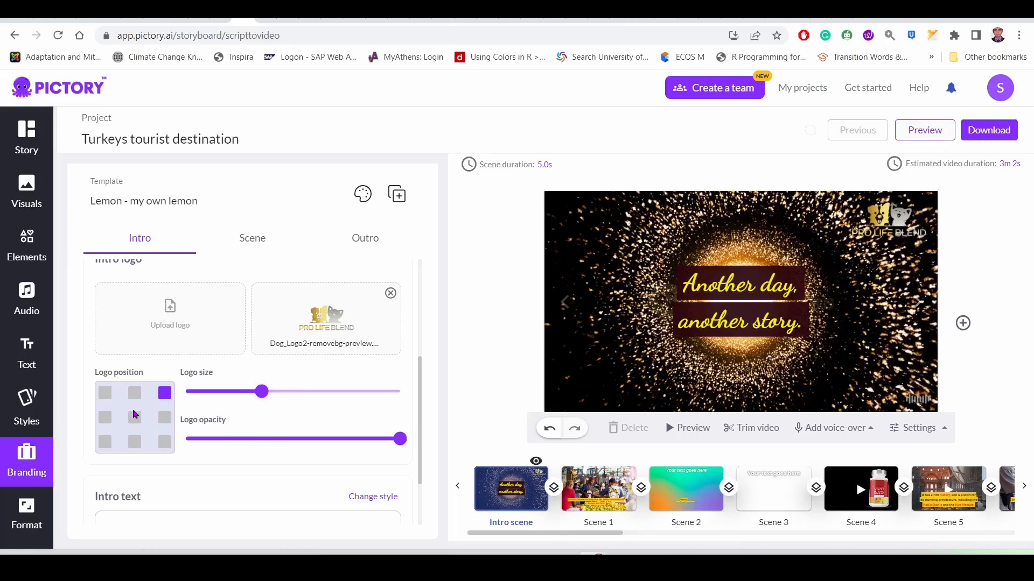
left_click(104, 395)
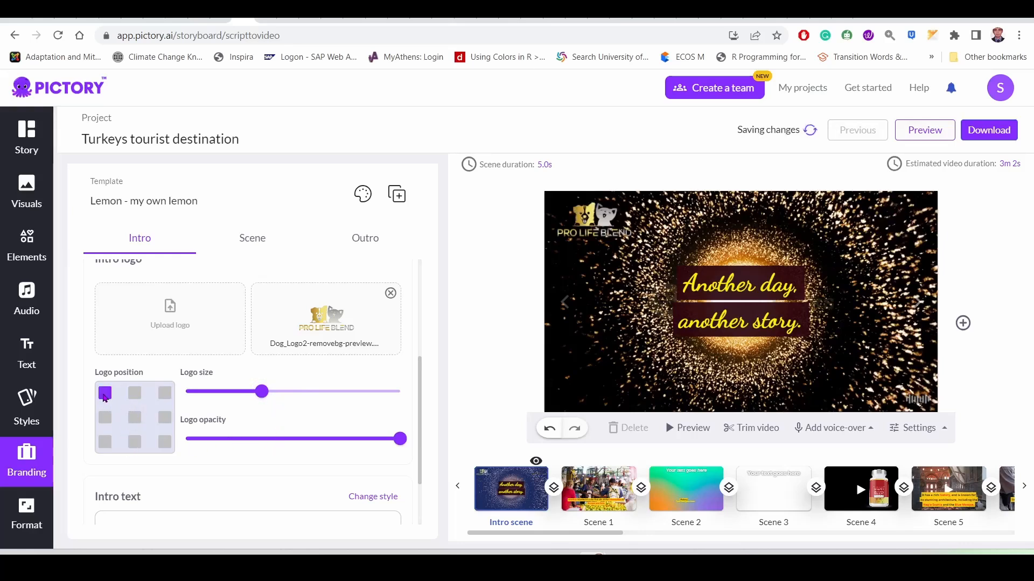
left_click(104, 423)
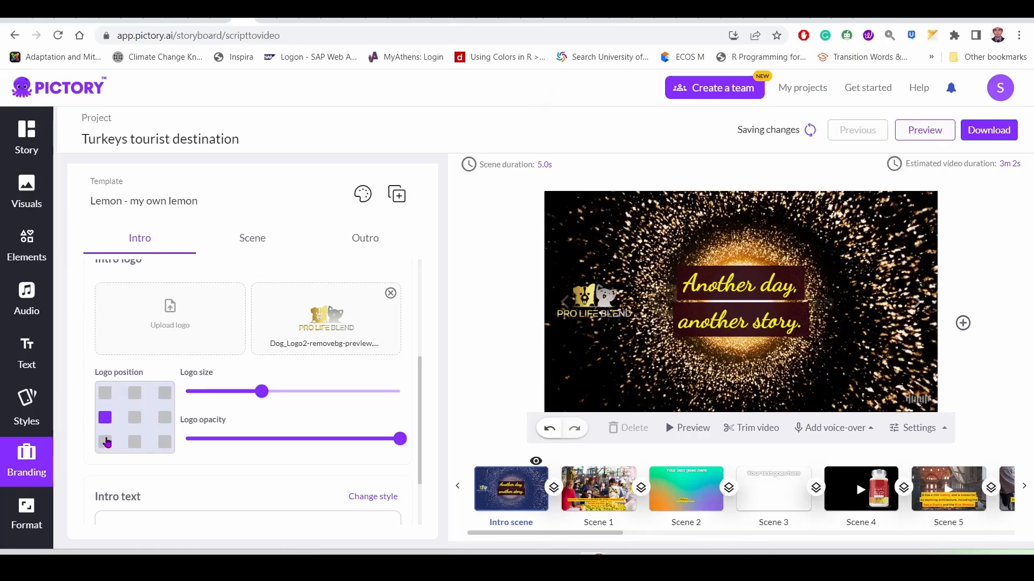
left_click(105, 441)
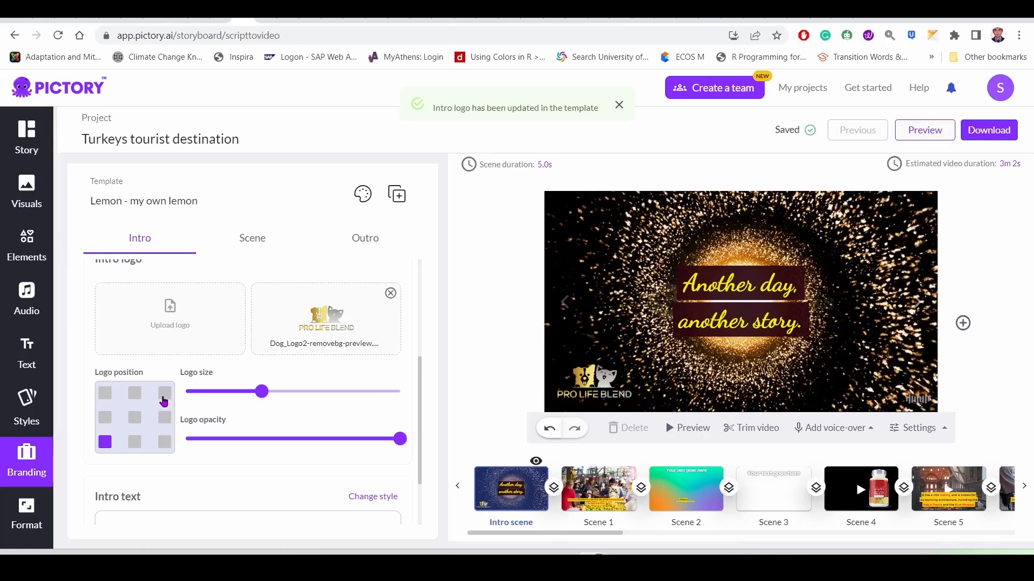
left_click(163, 396)
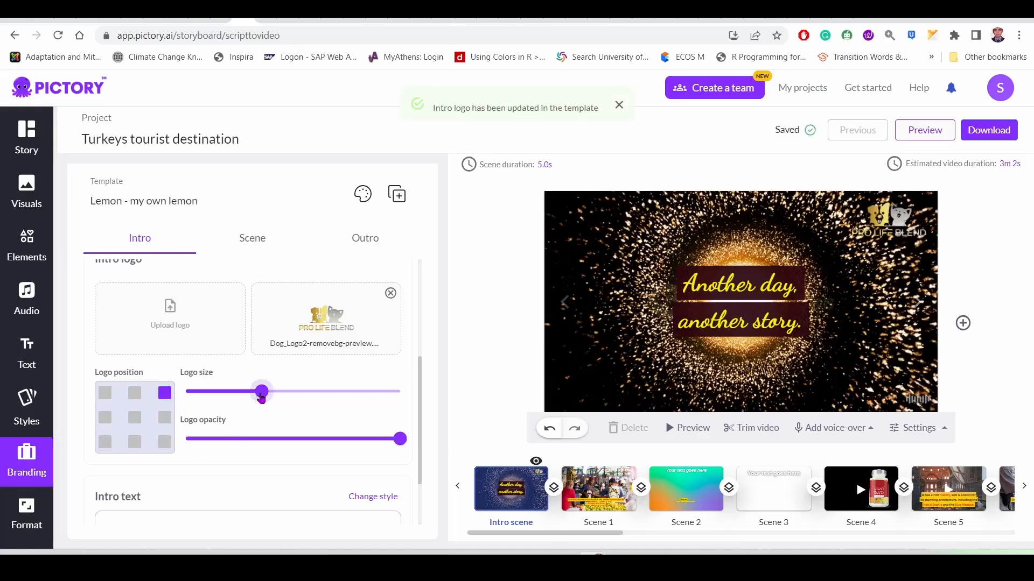
Step: Make the intro logo slightly smaller and lower its opacity to roughly four fifths of full
left_click_drag(261, 392, 238, 396)
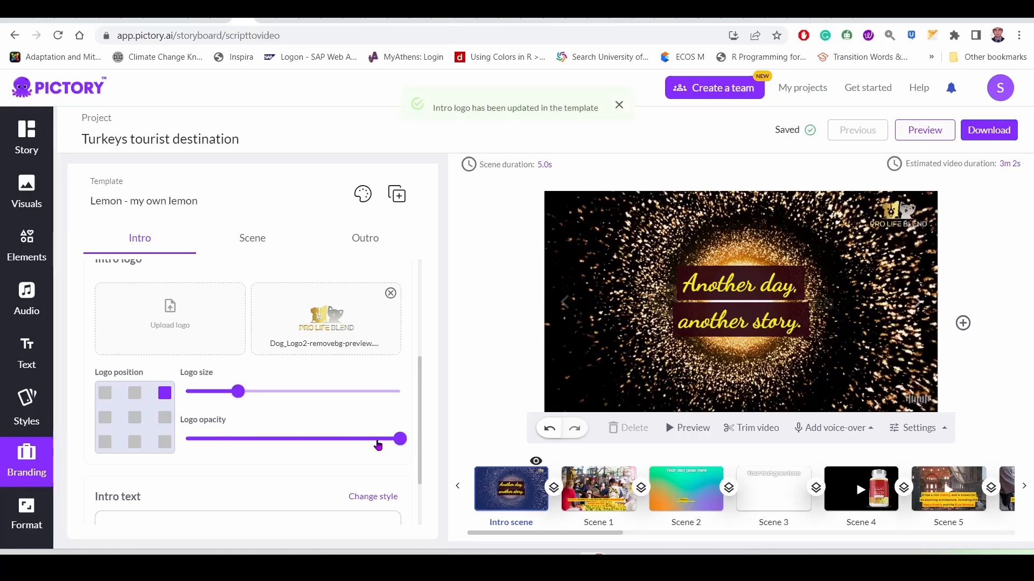
left_click(401, 439)
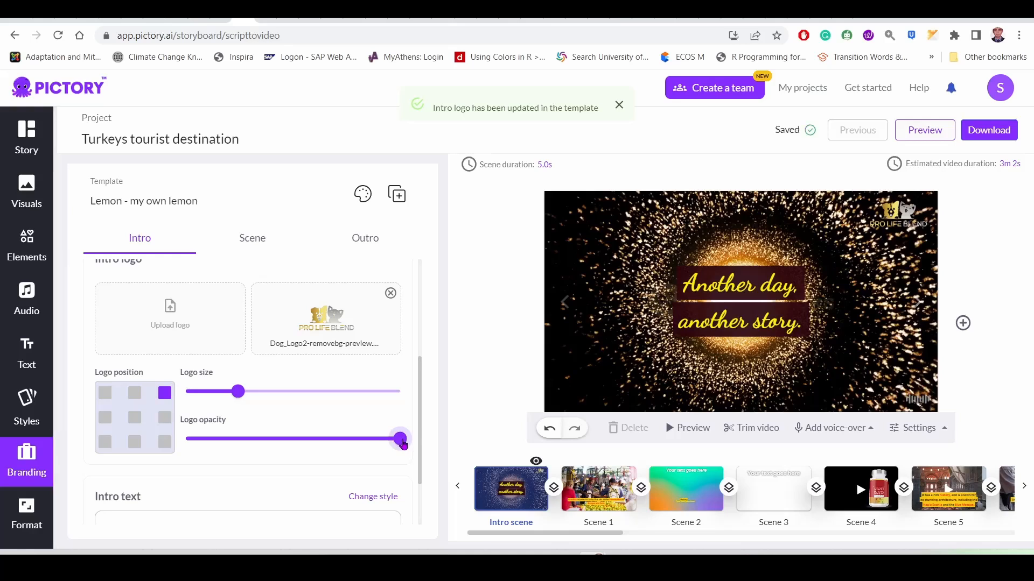
left_click_drag(403, 442, 379, 443)
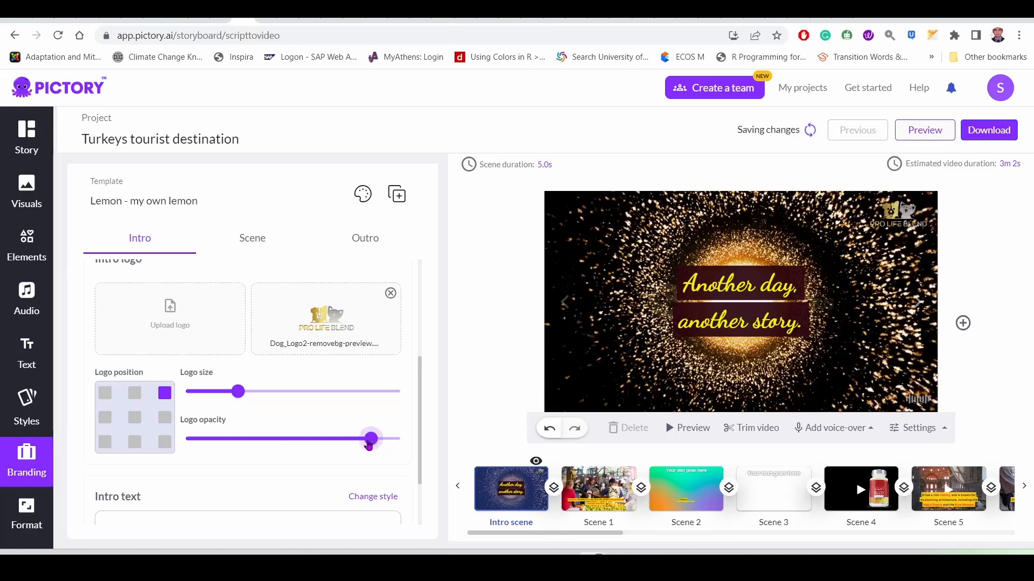
left_click_drag(316, 445, 364, 441)
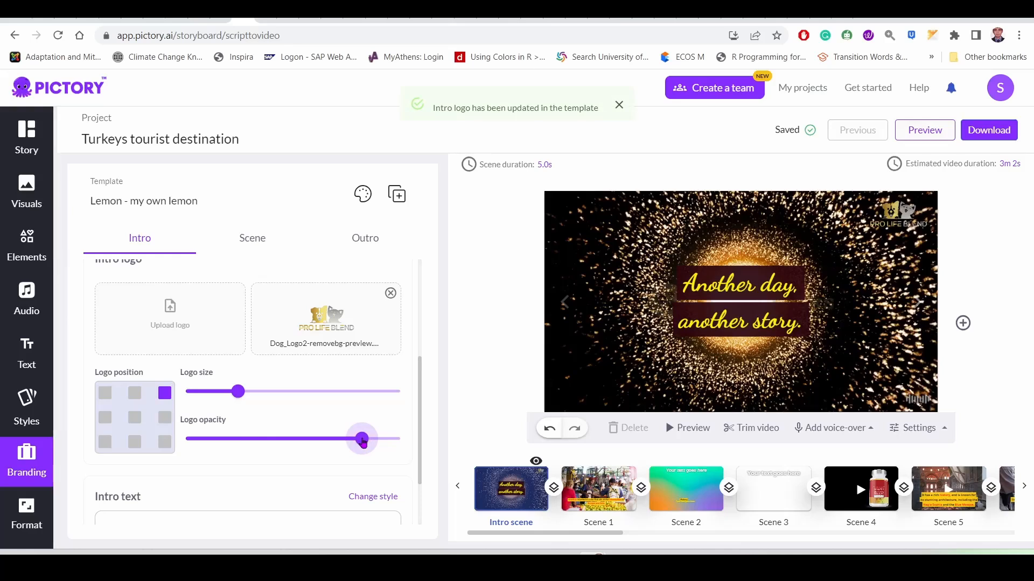
scroll(167, 452, "down", 2)
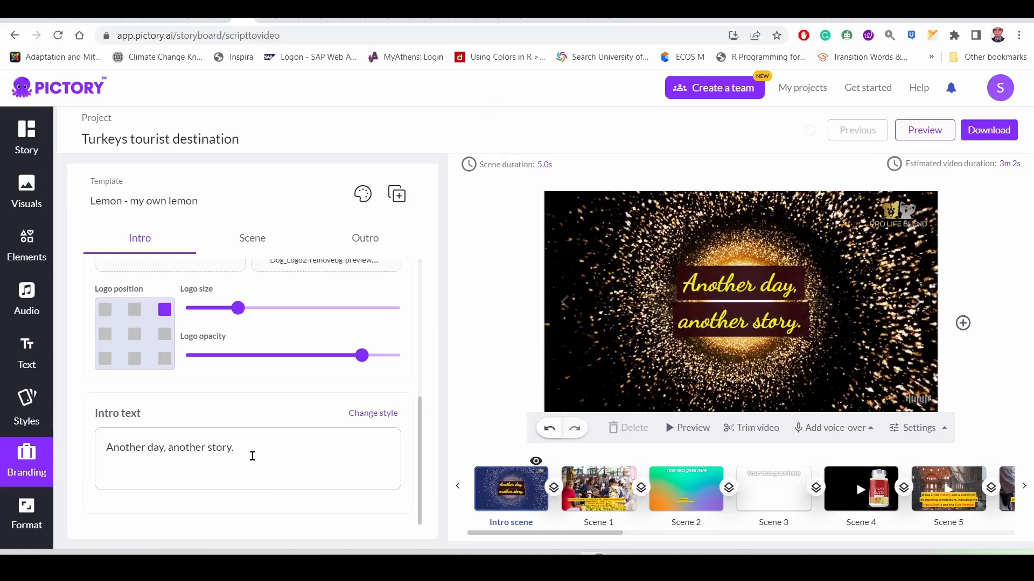
Step: Replace the intro text with "Welcome to my channel"
left_click_drag(287, 454, 137, 421)
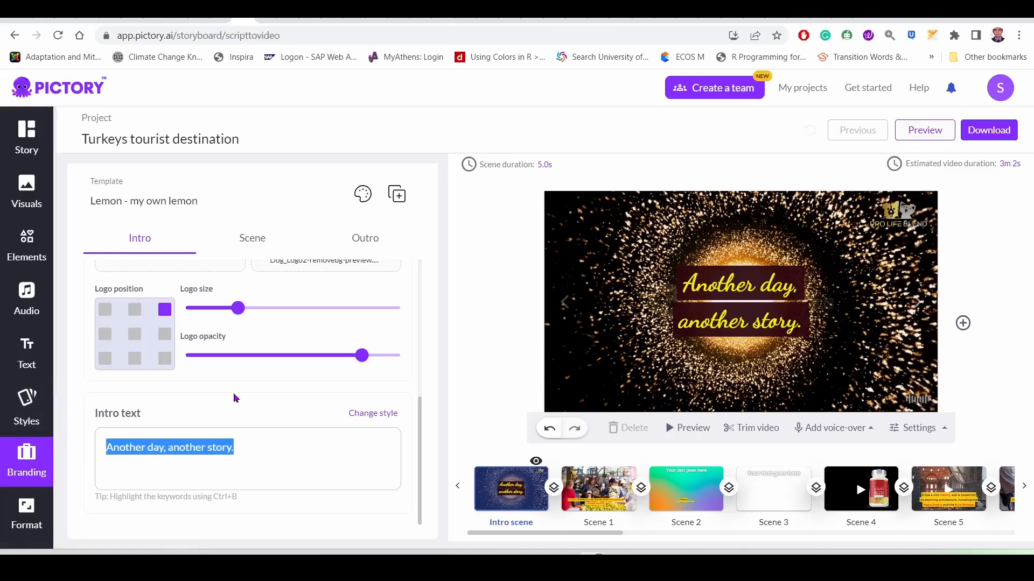
type("Welcome to")
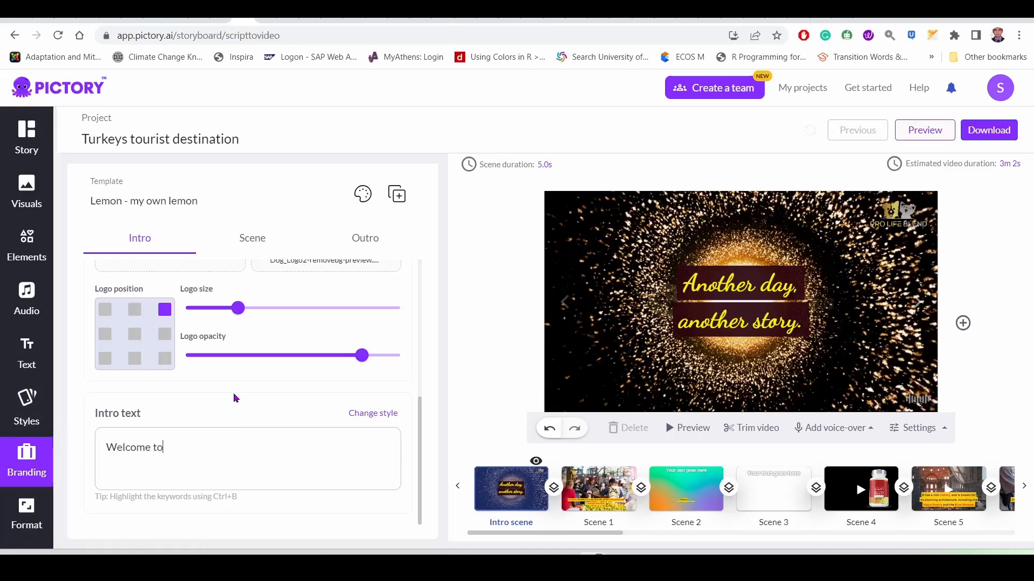
type(" my channel")
left_click(287, 517)
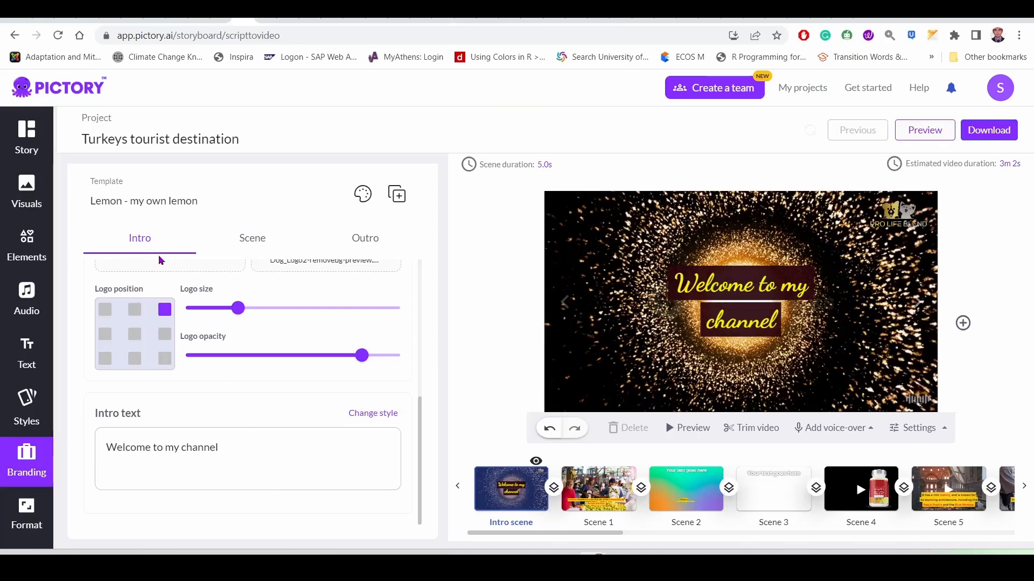
Step: Upload FelineCat v1.1.mp4 from the Feline folder as the intro visual, and stop the scene preview after watching it
scroll(179, 369, "up", 4)
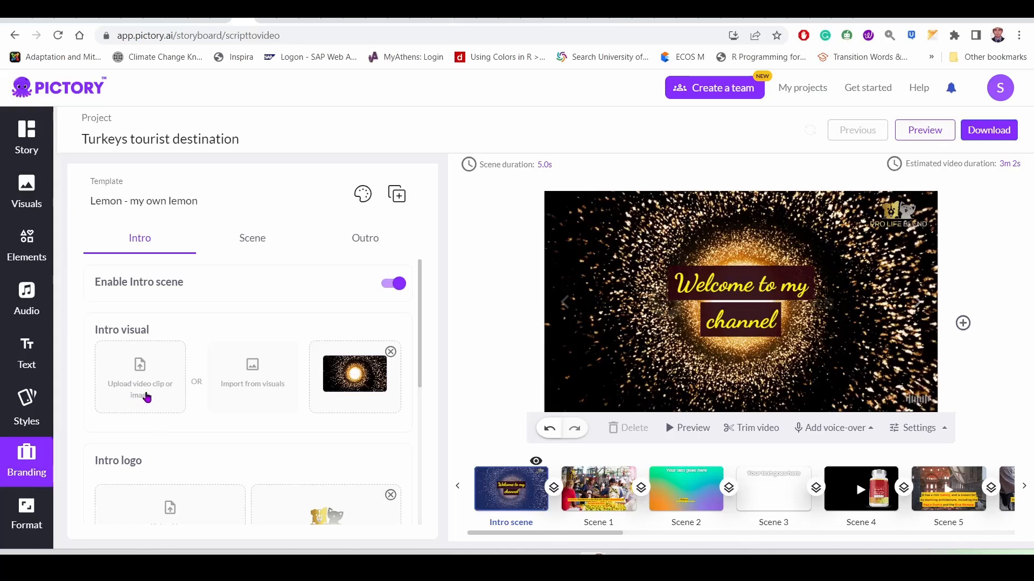
left_click(145, 396)
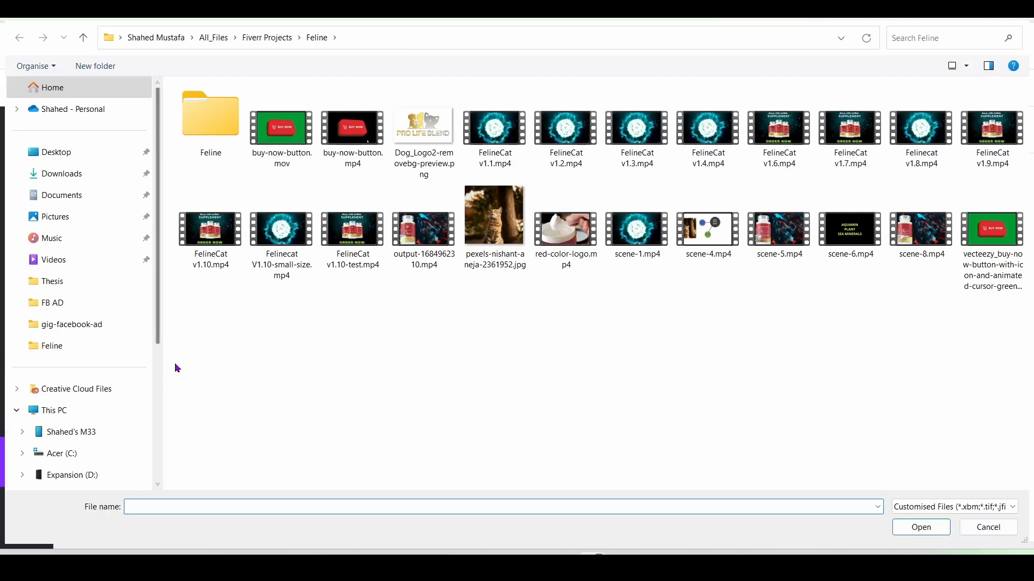
double_click(506, 141)
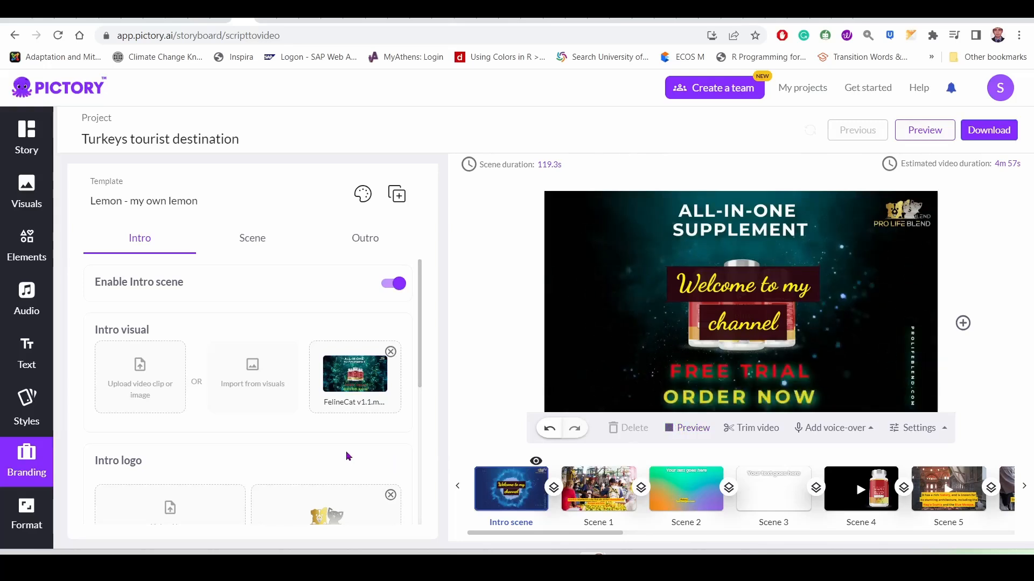
left_click(697, 429)
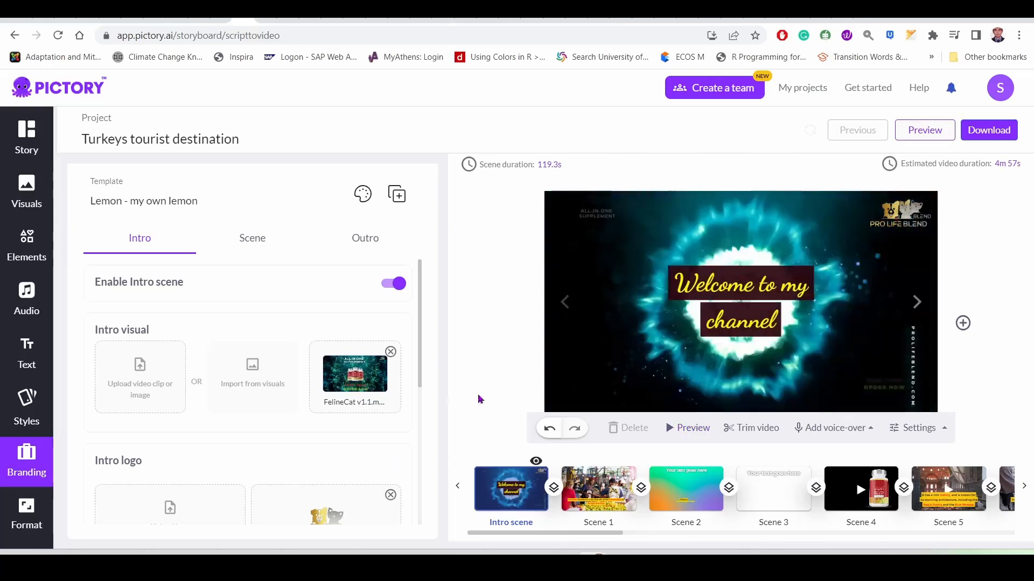
Step: Remove the FelineCat clip from the intro and import the yellow "All-In-One Supplement" clip from the earlier uploads instead
left_click(391, 353)
left_click(332, 384)
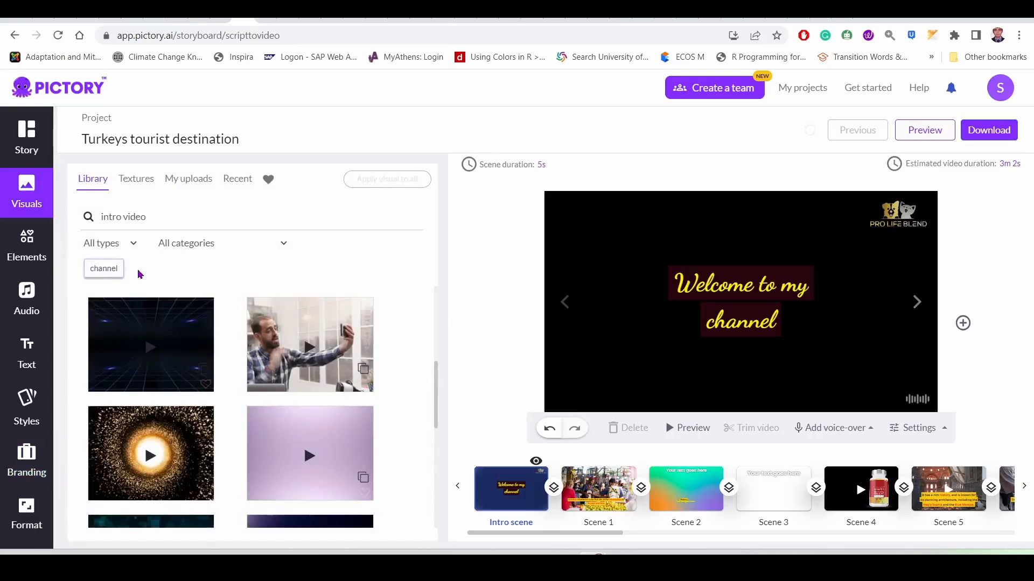
left_click(185, 182)
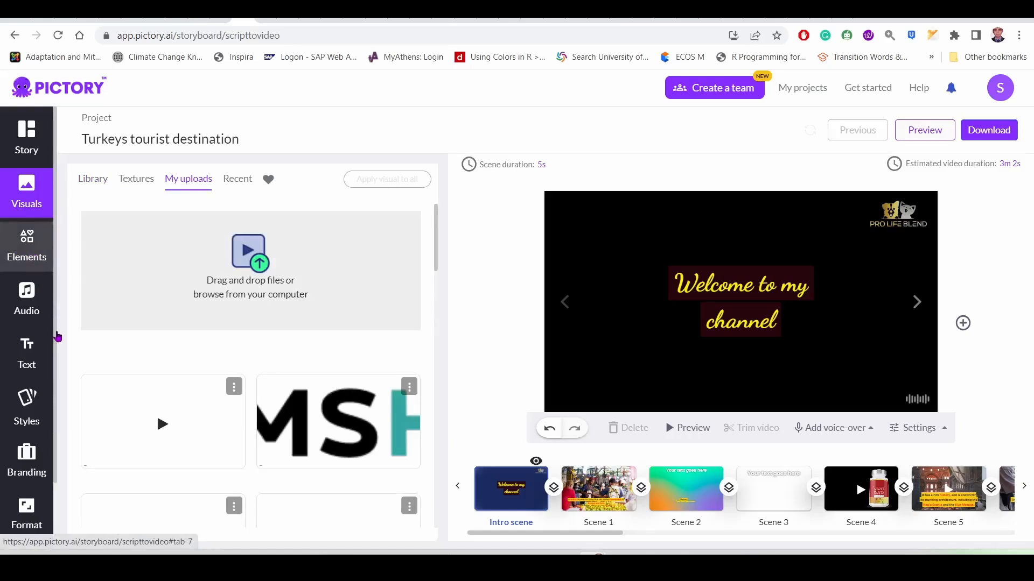
left_click(17, 466)
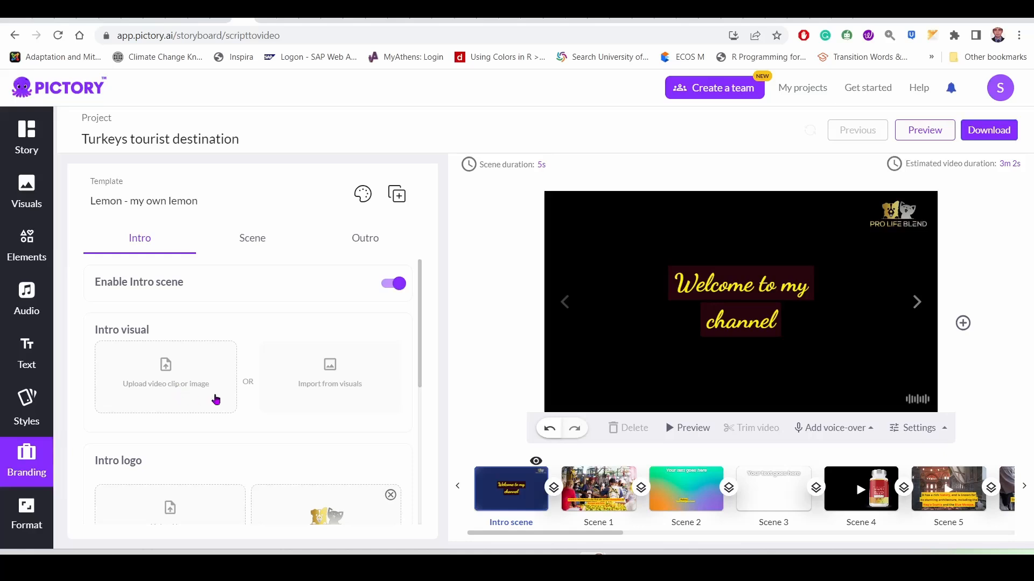
left_click(325, 387)
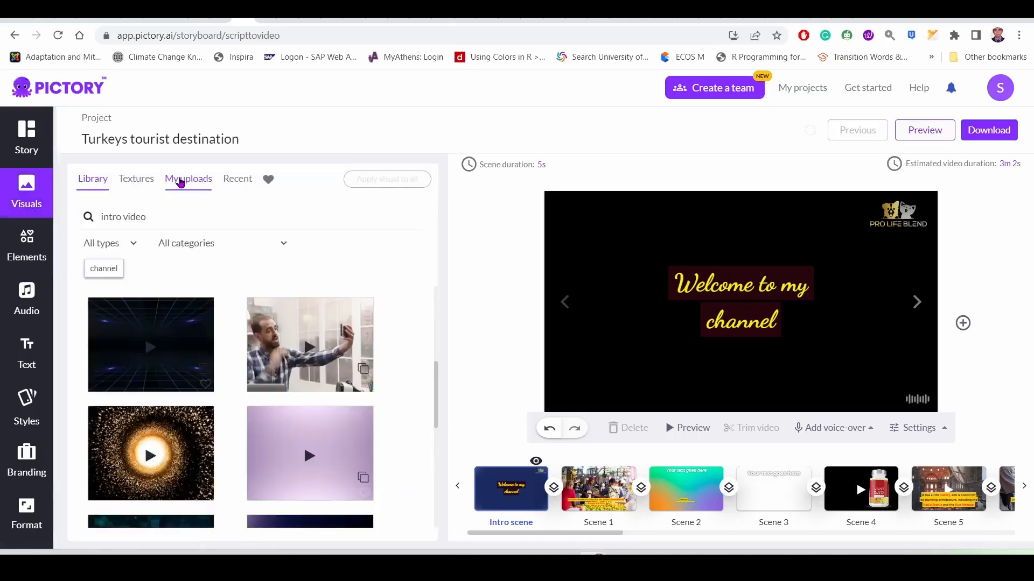
left_click(181, 183)
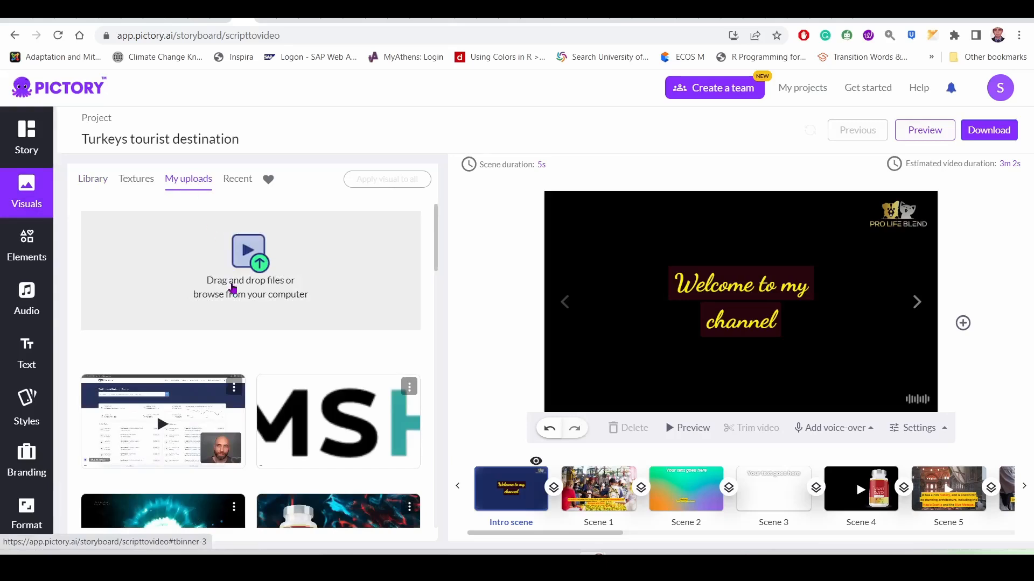
scroll(221, 304, "down", 5)
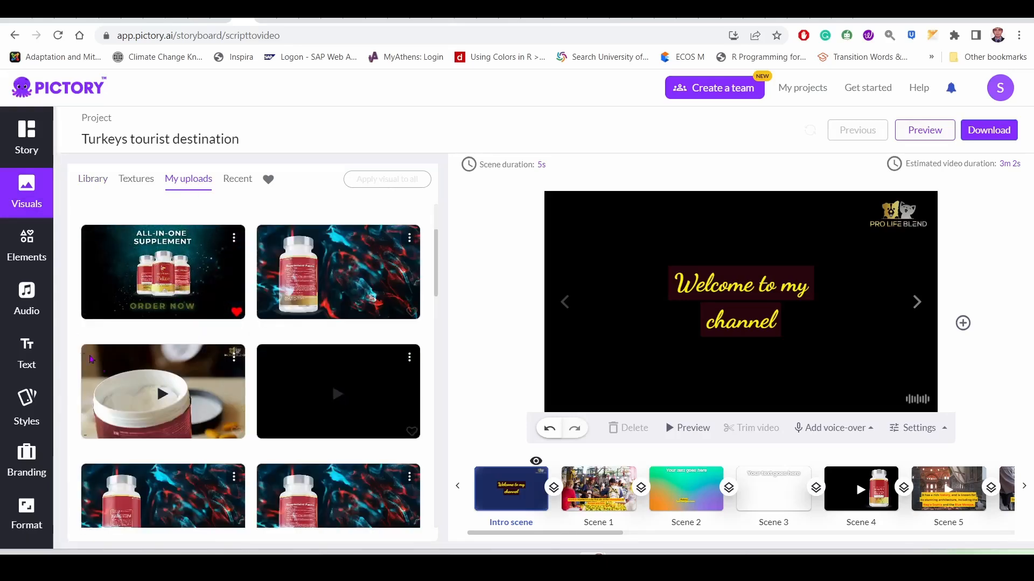
scroll(152, 406, "down", 5)
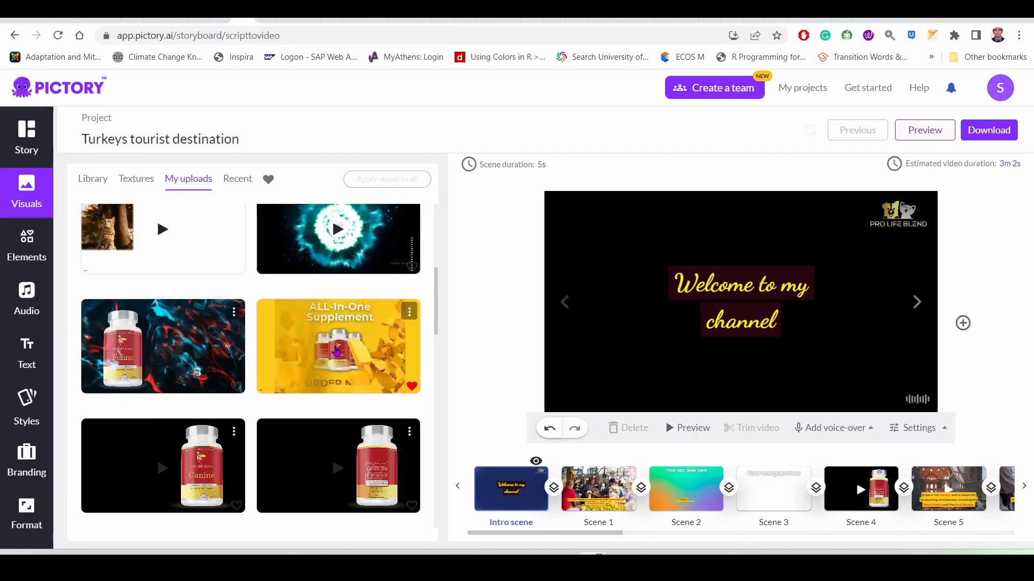
left_click(290, 387)
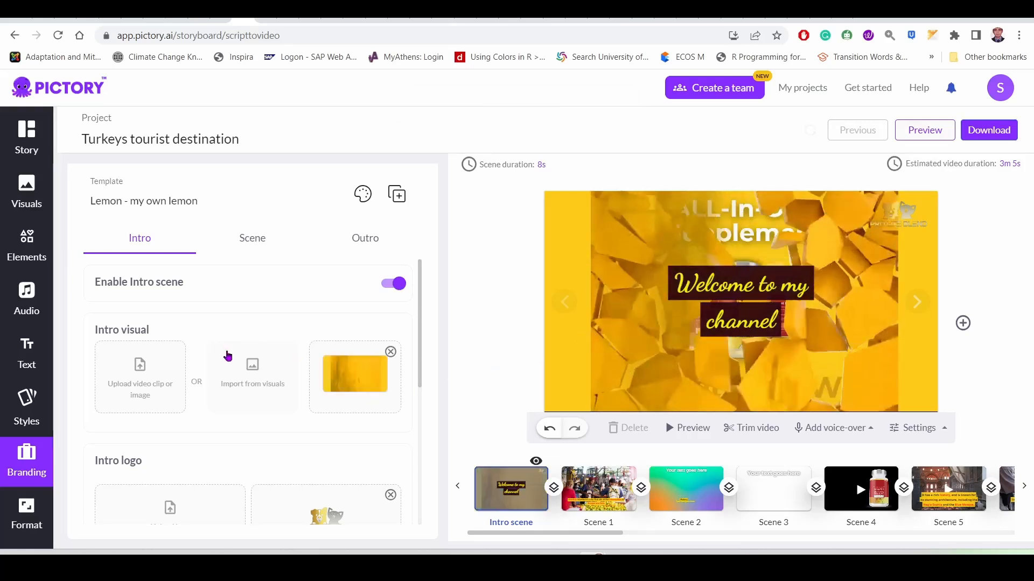
Step: Clear the intro text completely and preview the intro scene
scroll(280, 409, "down", 5)
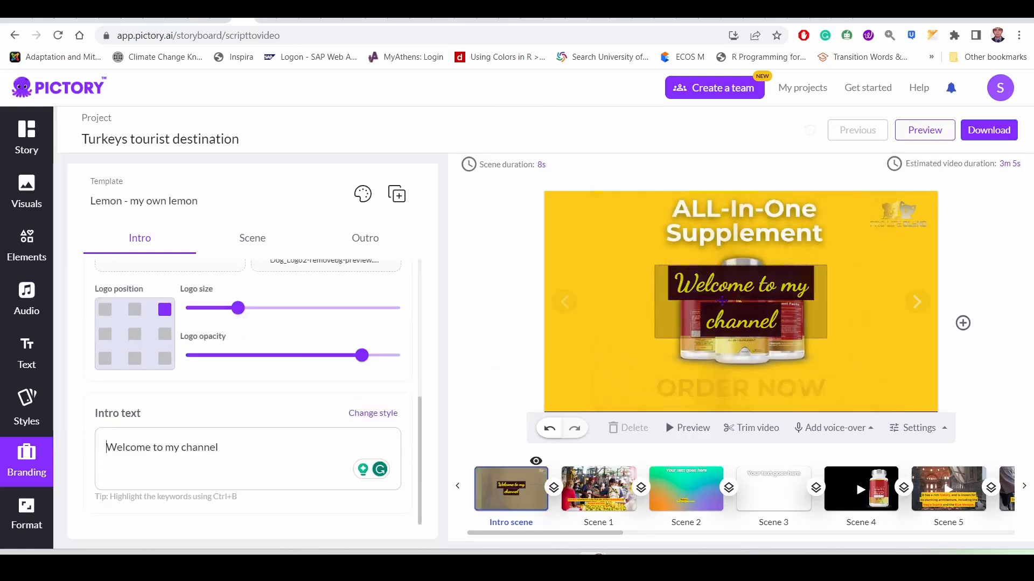
left_click_drag(242, 450, 104, 449)
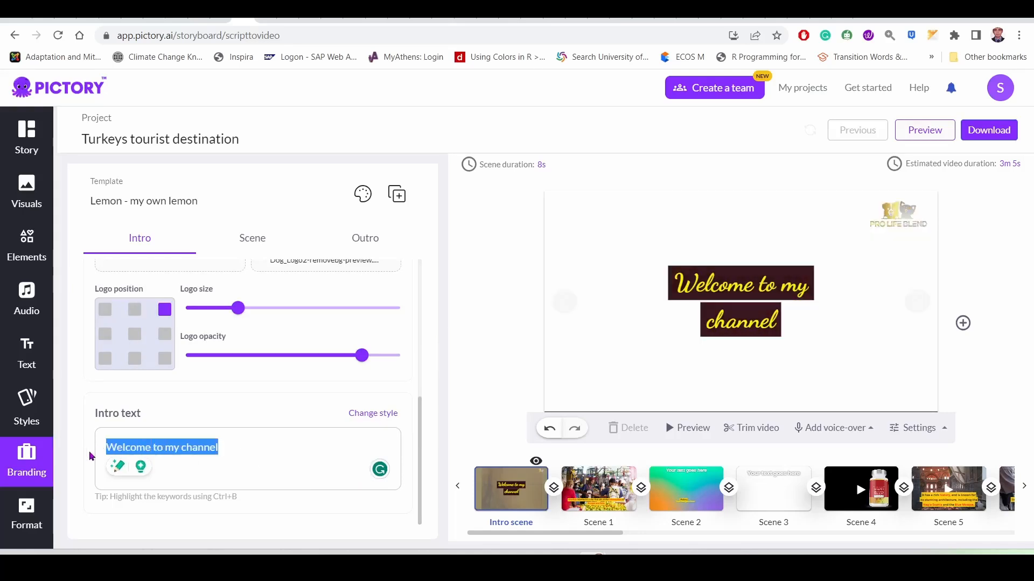
key("BackSpace")
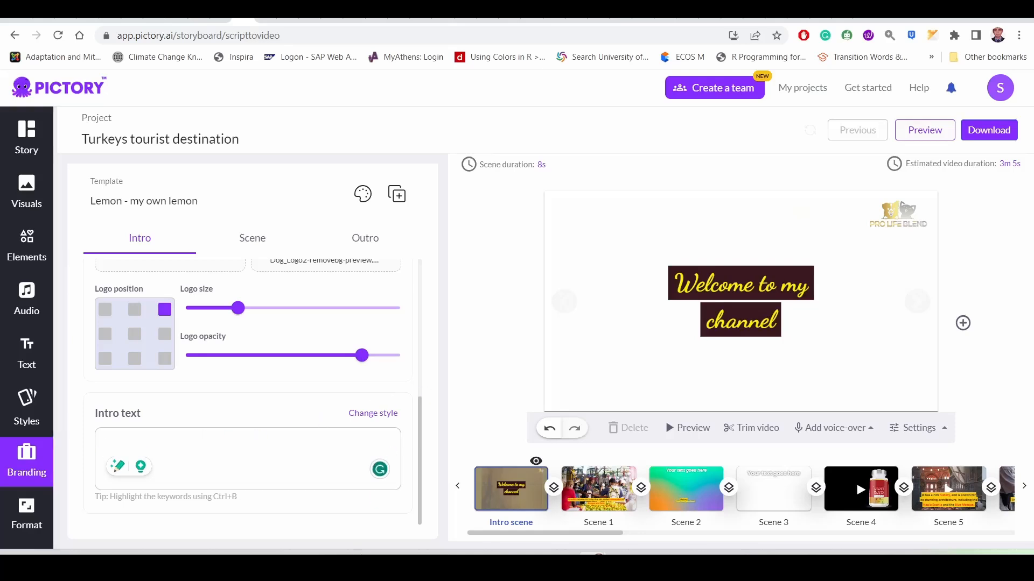
left_click(312, 526)
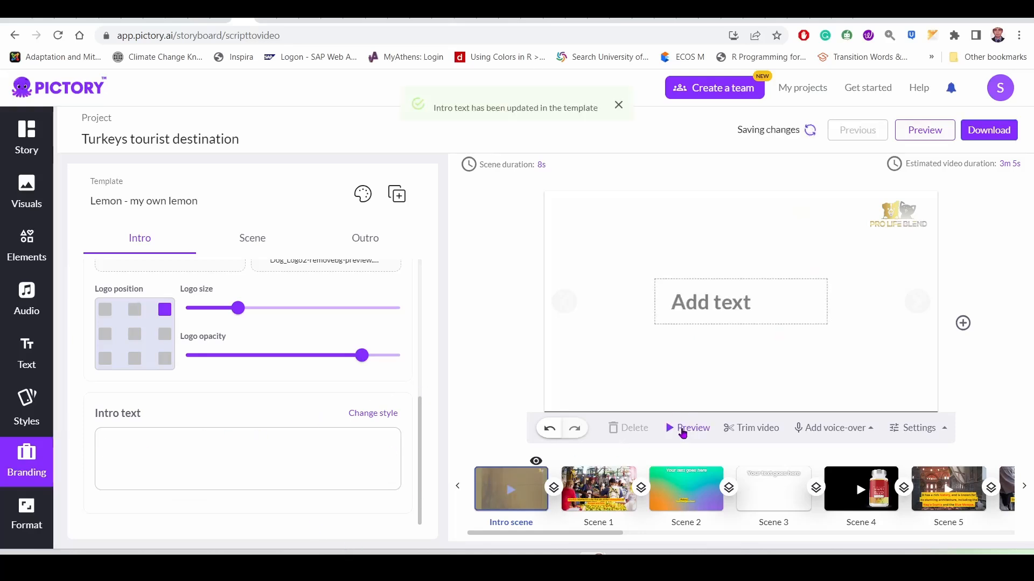
left_click(685, 429)
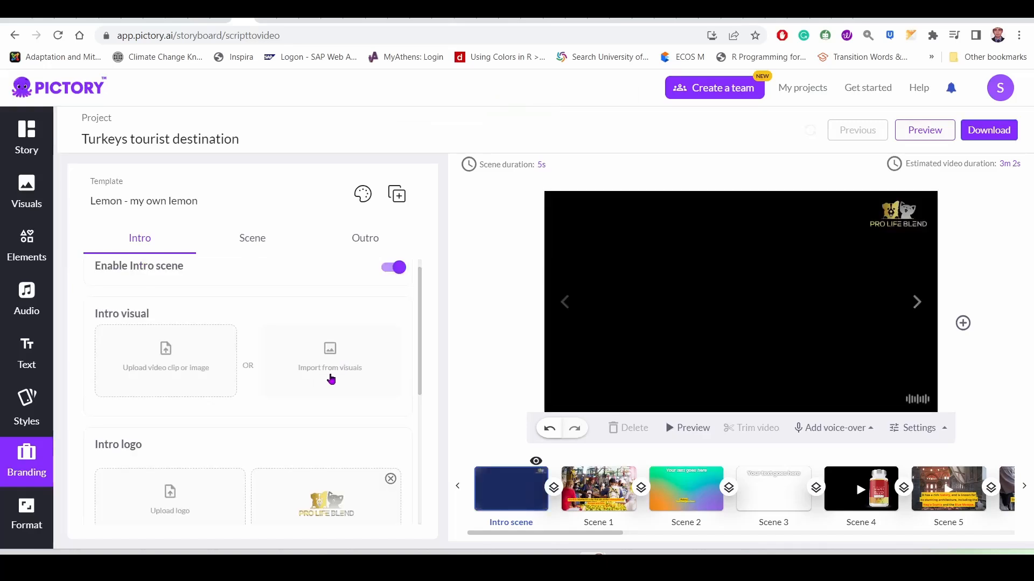
Step: Import the orange "Your Podcast Name" clip from the earlier uploads as the intro visual, and stop its preview after watching
left_click(331, 377)
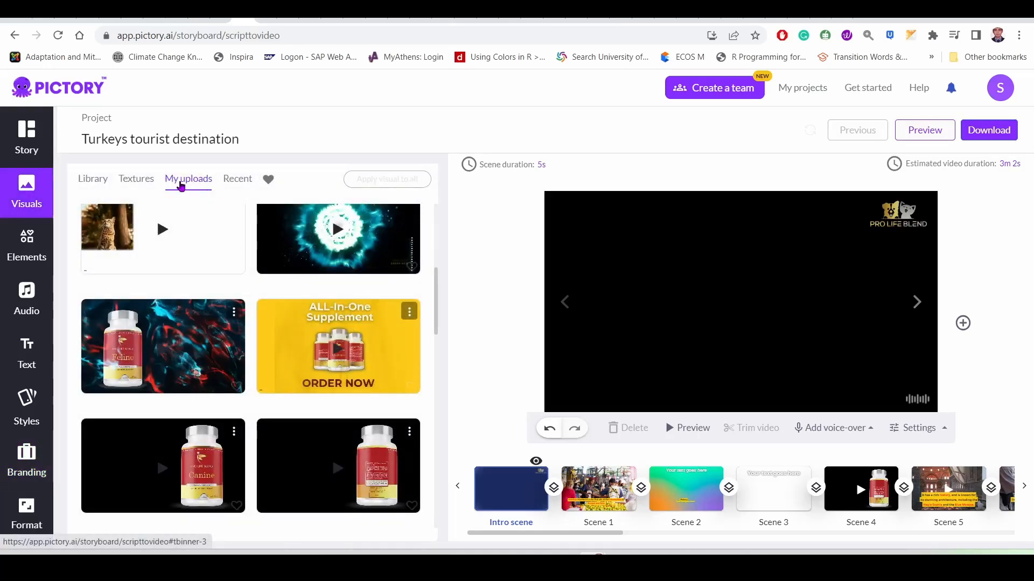
scroll(318, 323, "down", 5)
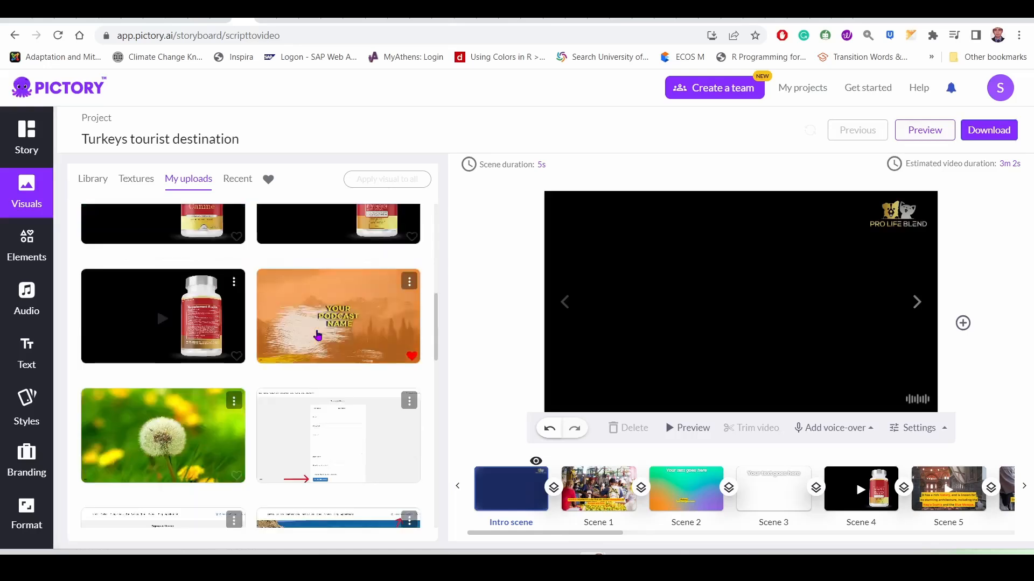
left_click(333, 320)
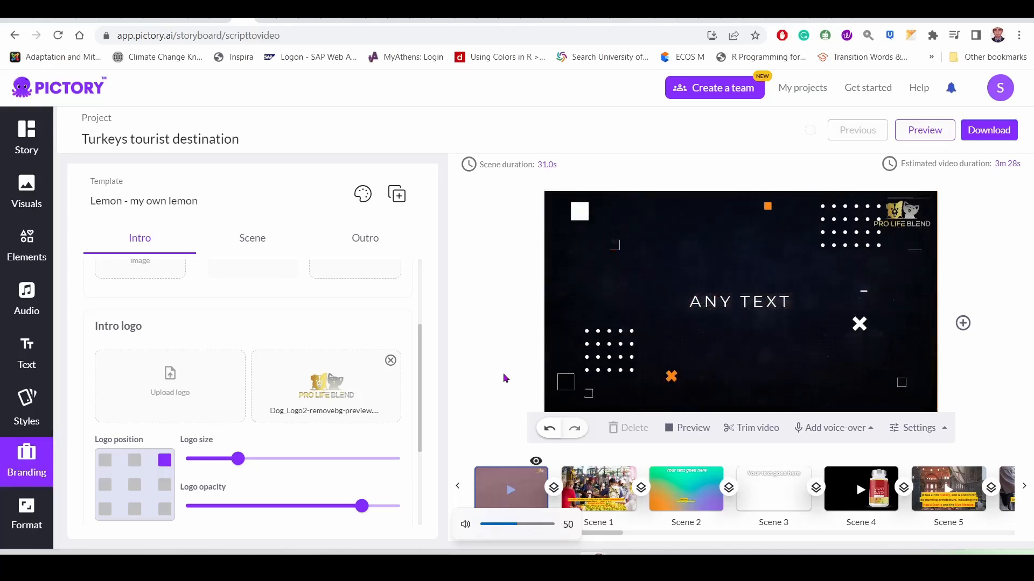
left_click(693, 429)
scroll(256, 456, "up", 3)
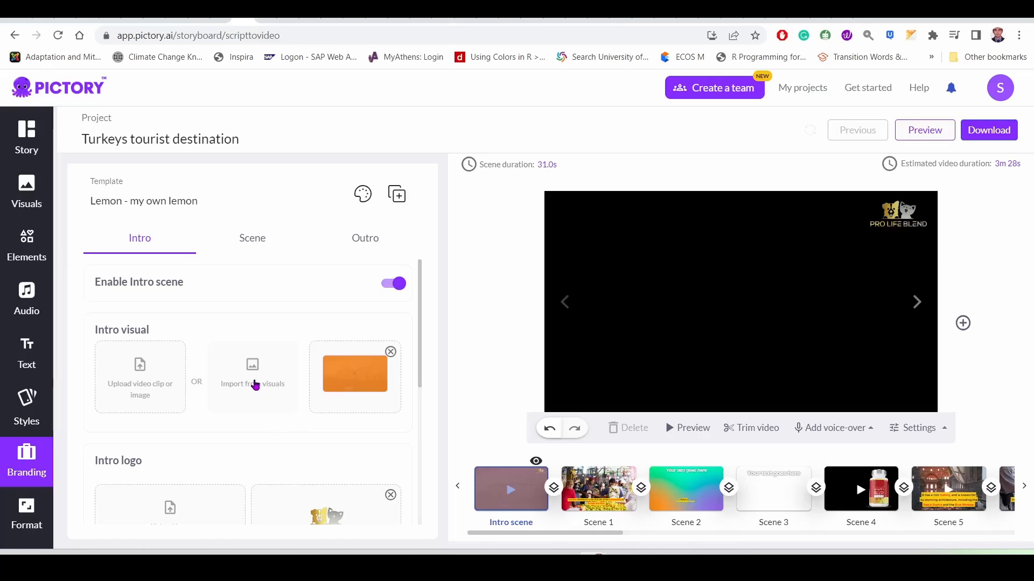
scroll(256, 384, "down", 5)
left_click(155, 452)
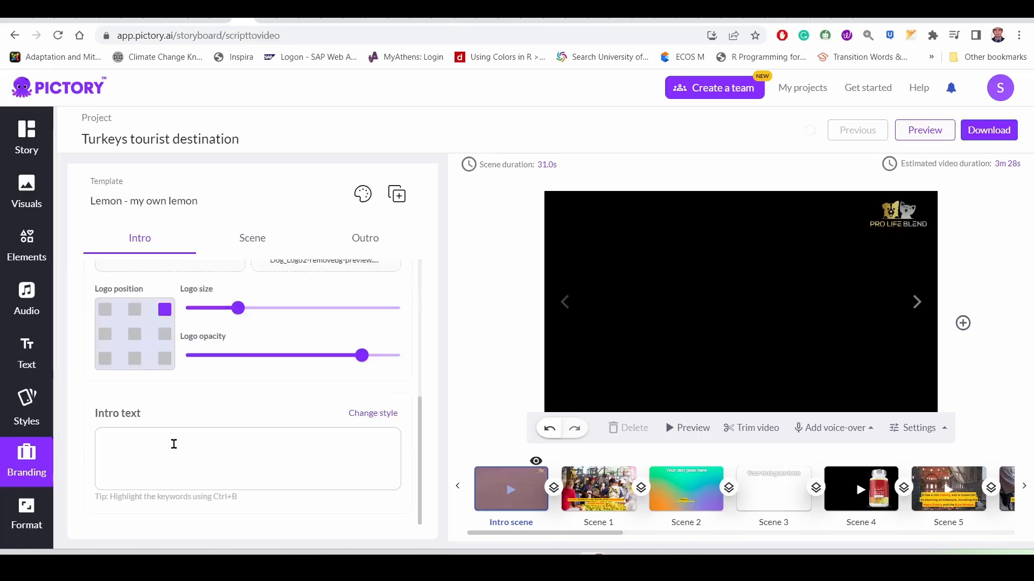
scroll(216, 397, "up", 5)
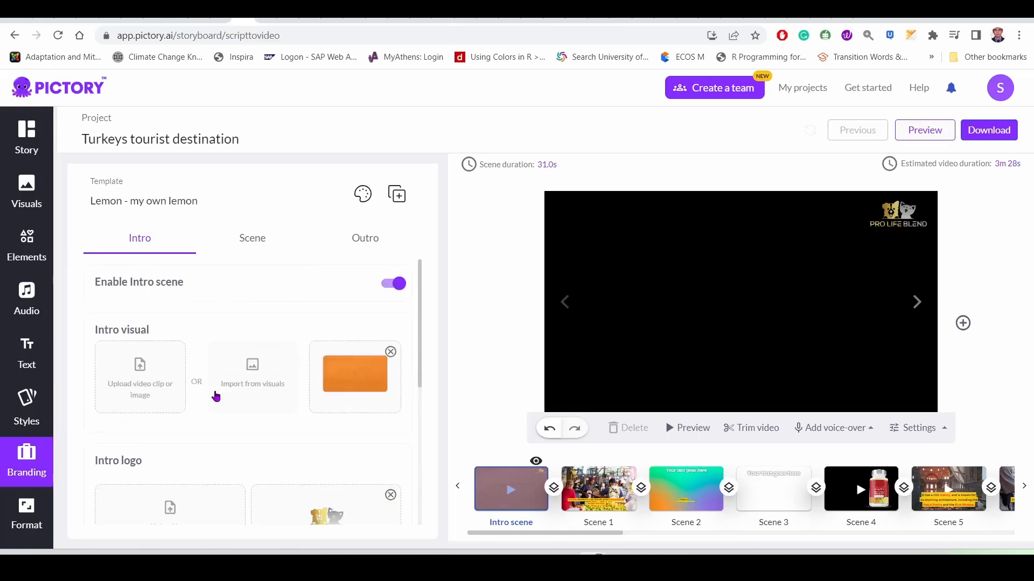
Step: Examine the outro scene's branding settings, including its logo position, size, opacity and outro text
left_click(359, 243)
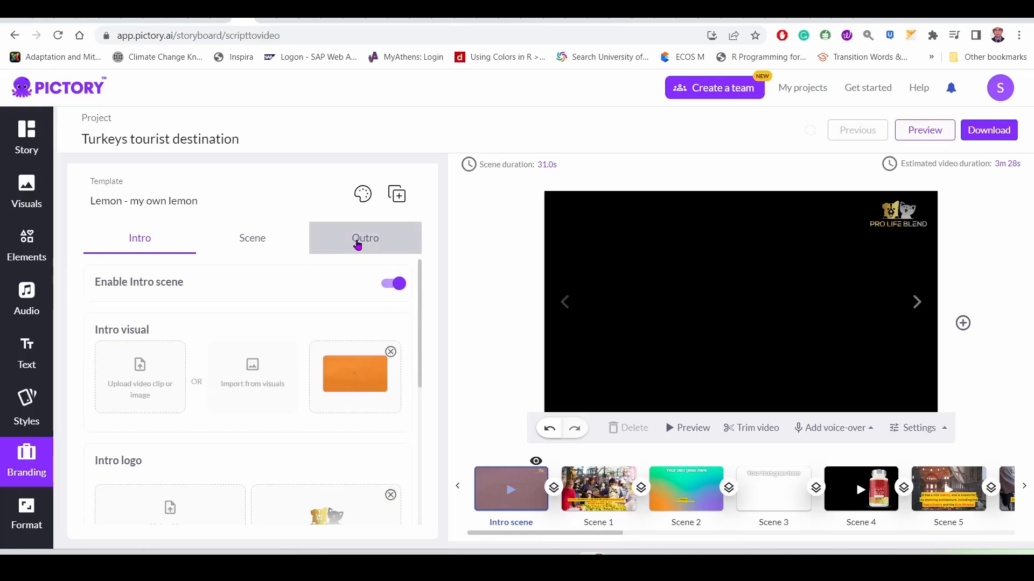
scroll(240, 323, "down", 3)
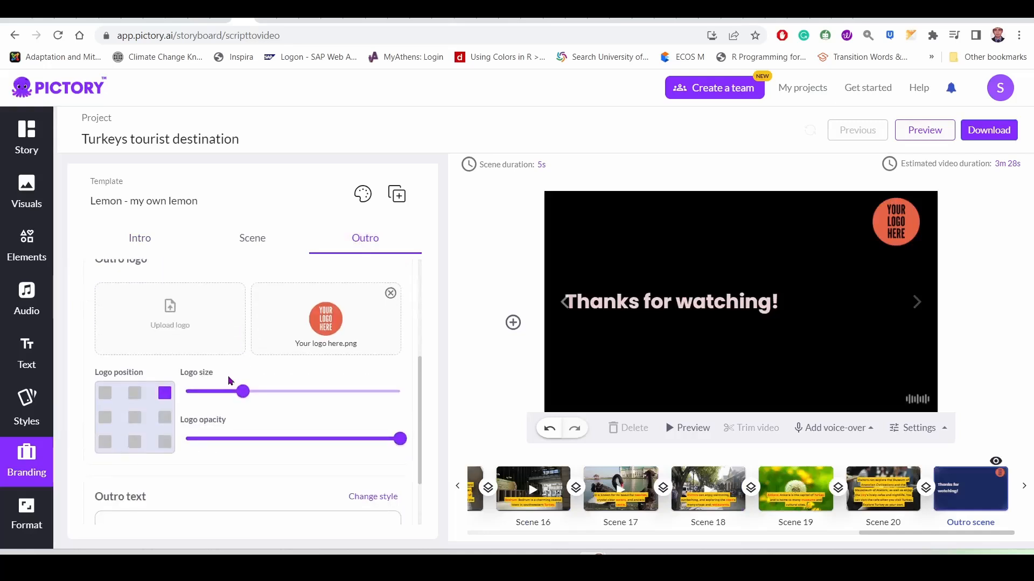
scroll(242, 366, "up", 4)
scroll(256, 353, "down", 5)
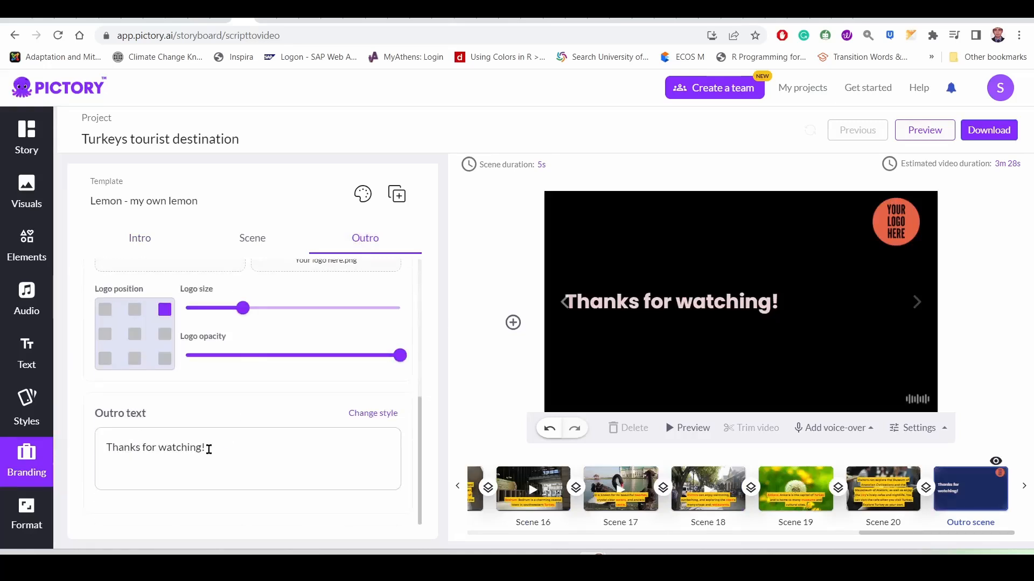
left_click_drag(209, 450, 81, 455)
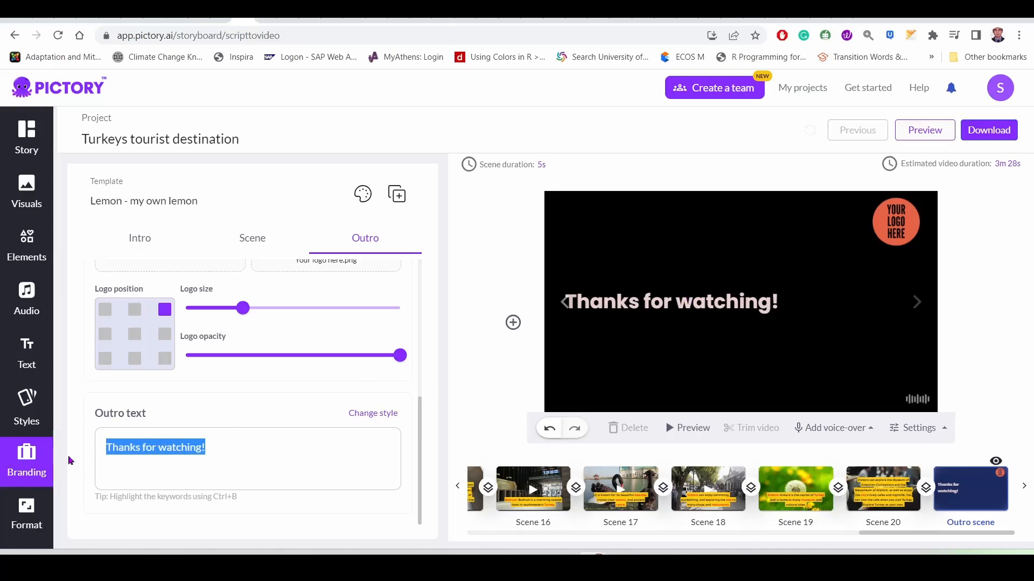
left_click(198, 422)
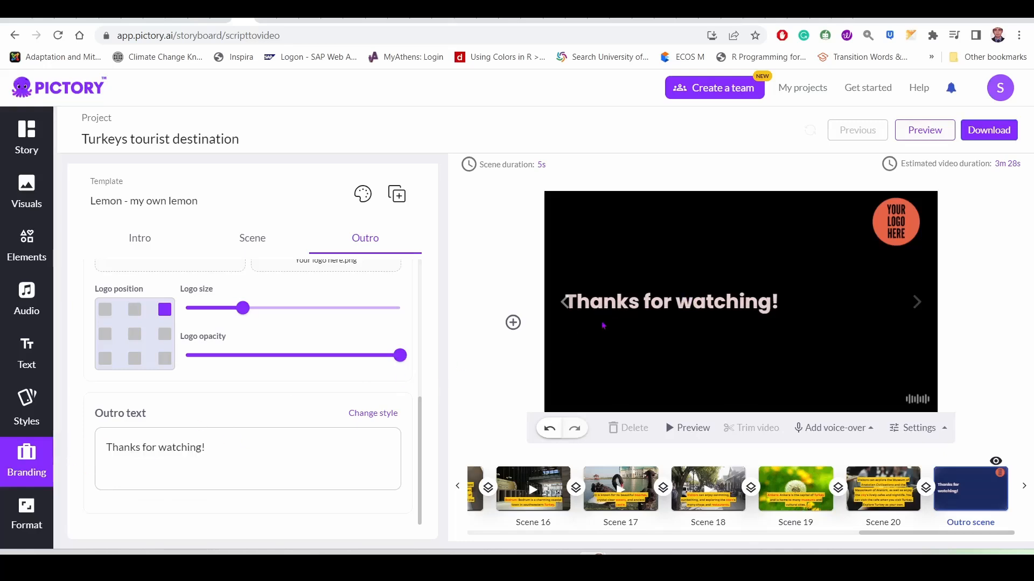
Step: Set the outro text's exit animation to Fade-out (slide-up), with the speed raised to about a quarter of the range
left_click(646, 305)
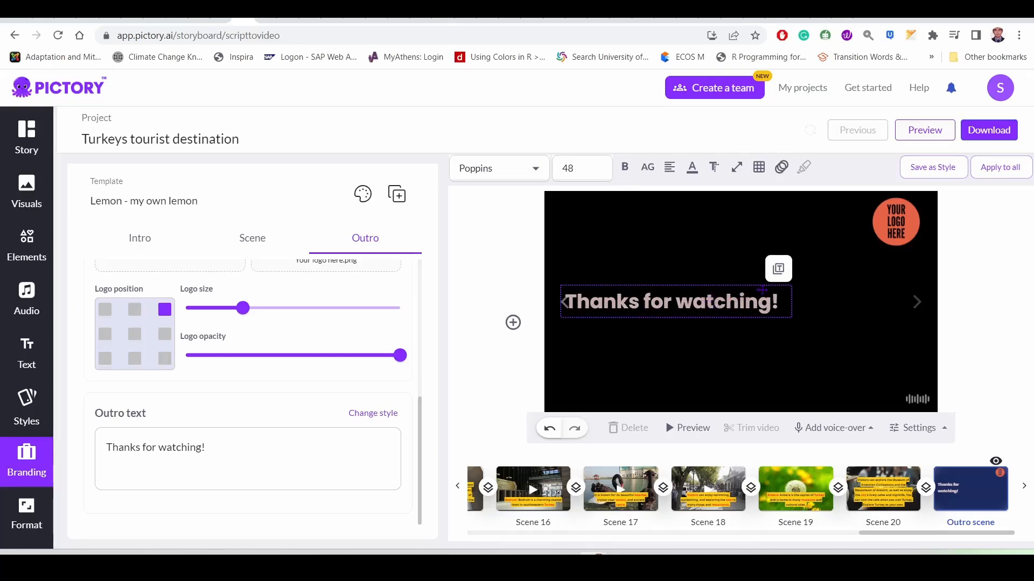
left_click(781, 168)
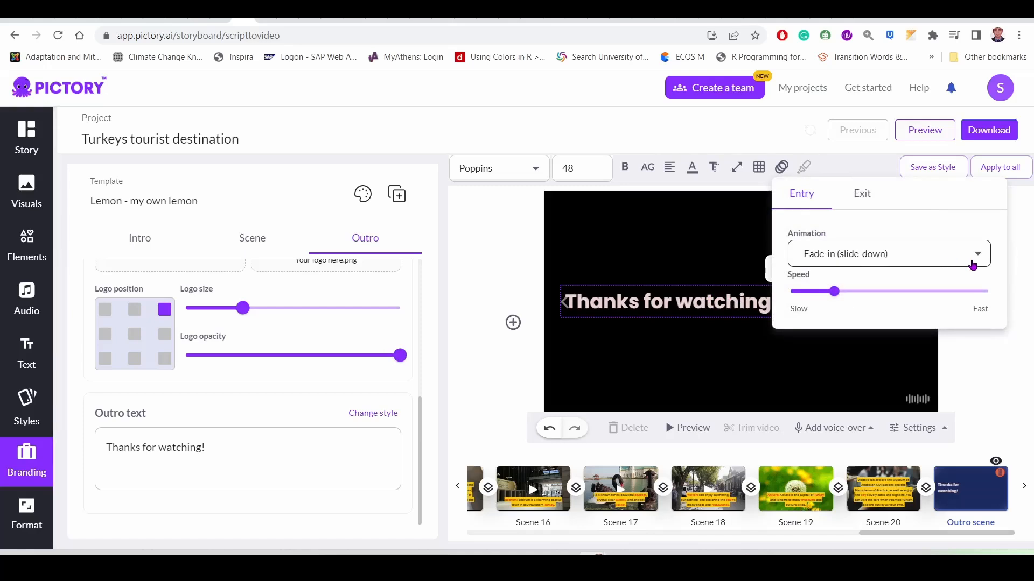
left_click(834, 291)
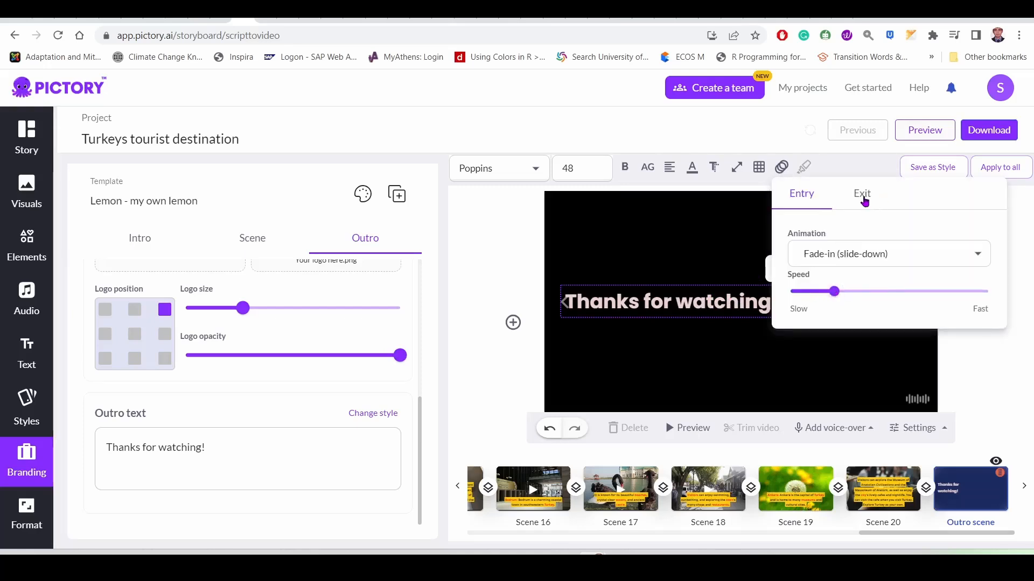
left_click(863, 195)
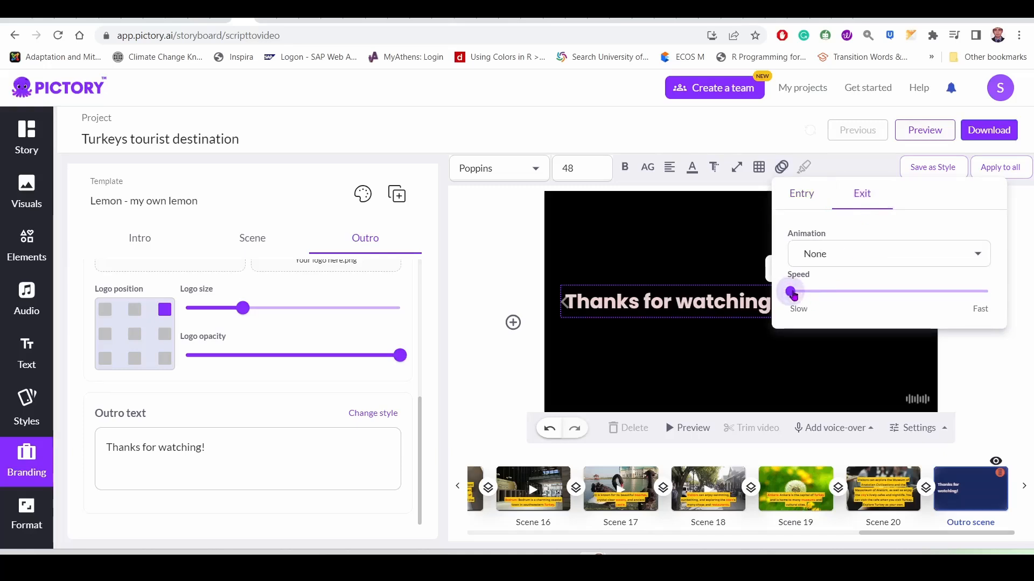
left_click_drag(792, 295, 836, 295)
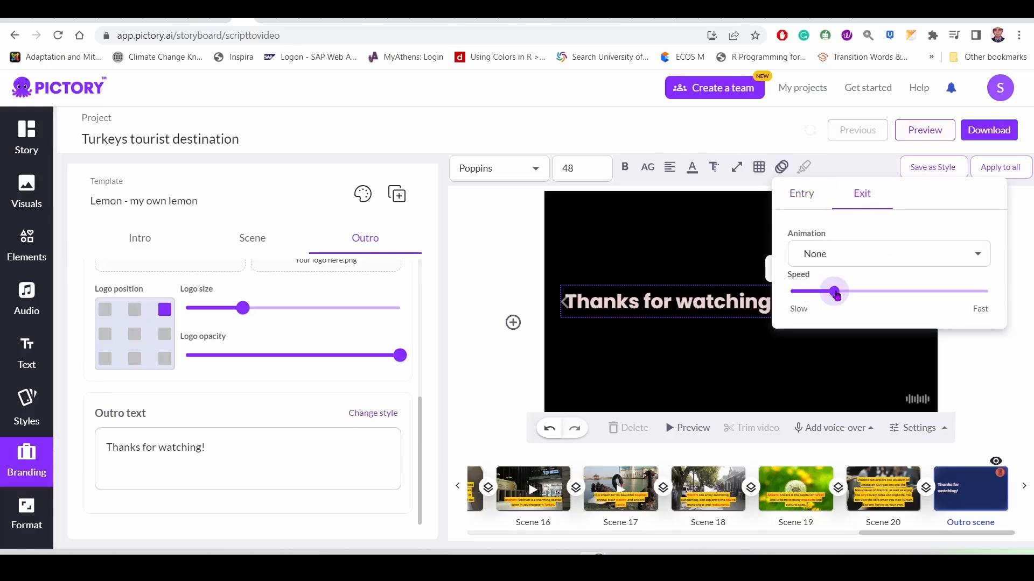
left_click(872, 256)
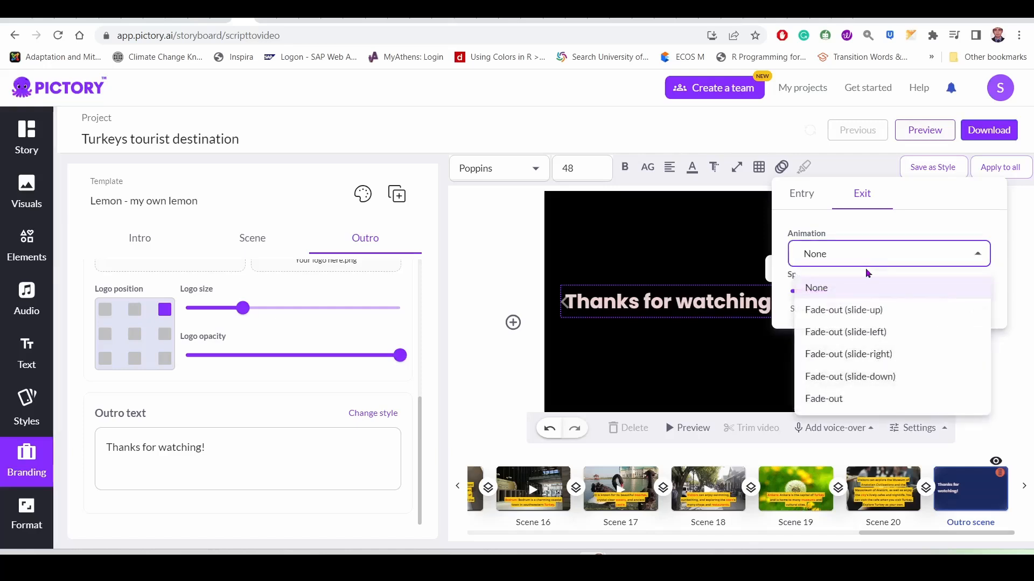
left_click(867, 312)
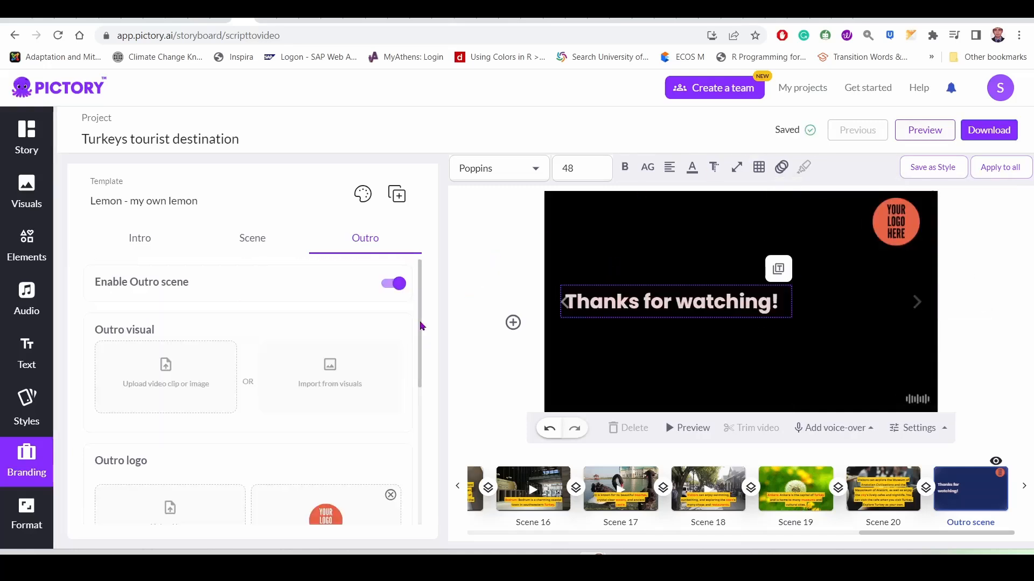
Step: Replace the outro logo with Dog_Logo2-removebg-preview.png and lower its opacity to a little over half
left_click_drag(421, 323, 433, 466)
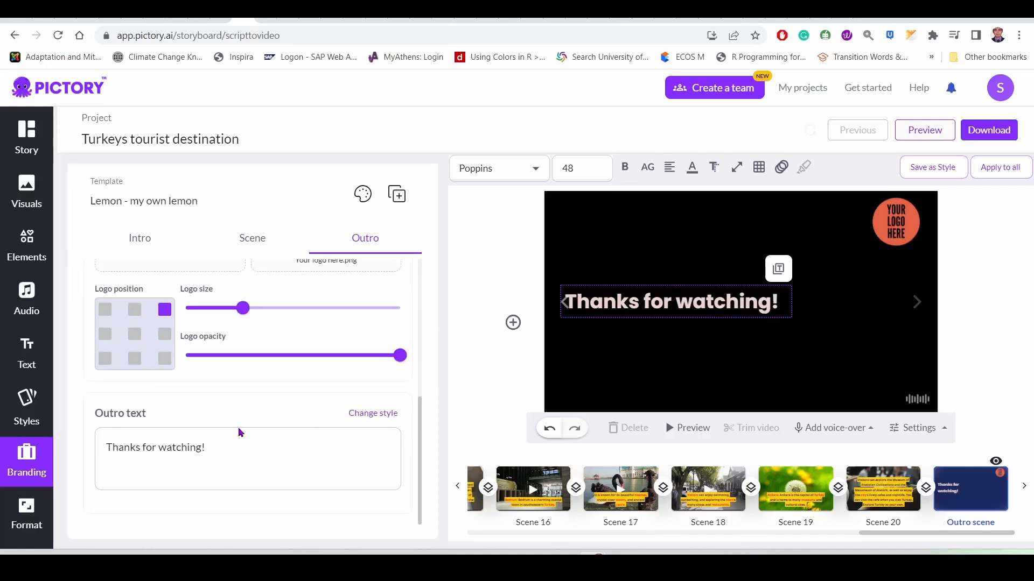
scroll(238, 427, "up", 5)
scroll(238, 424, "down", 2)
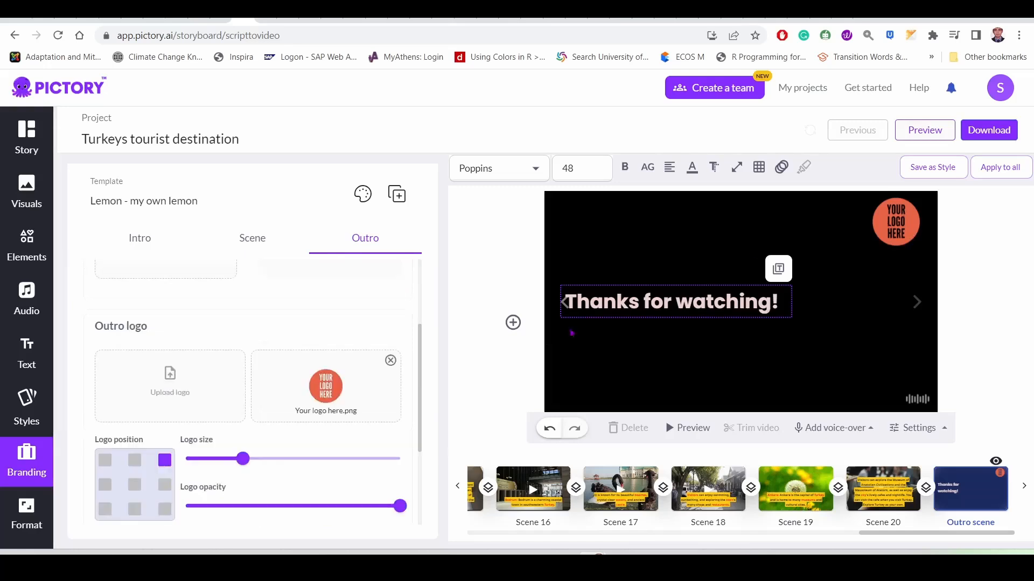
left_click(167, 399)
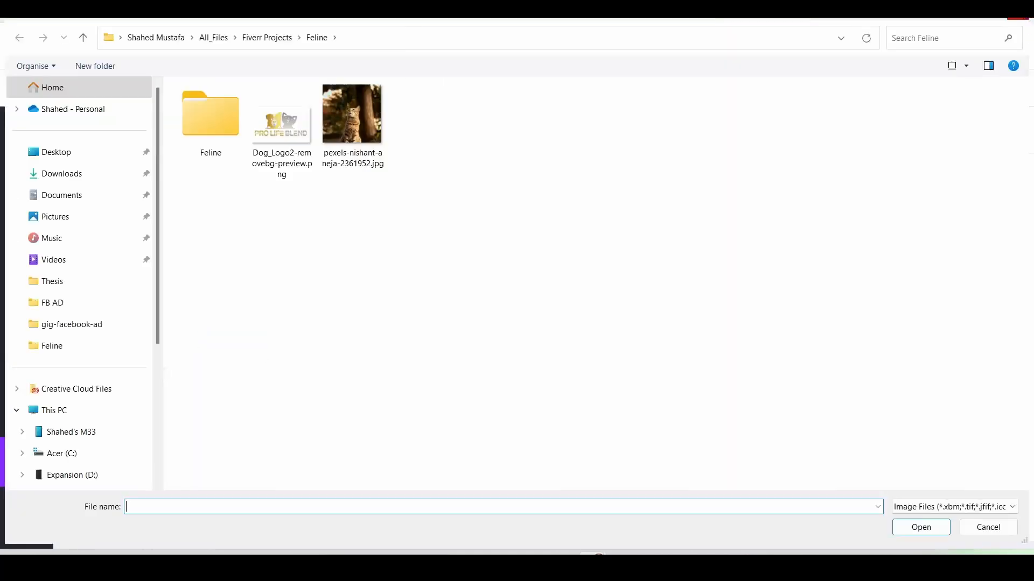
key("Escape")
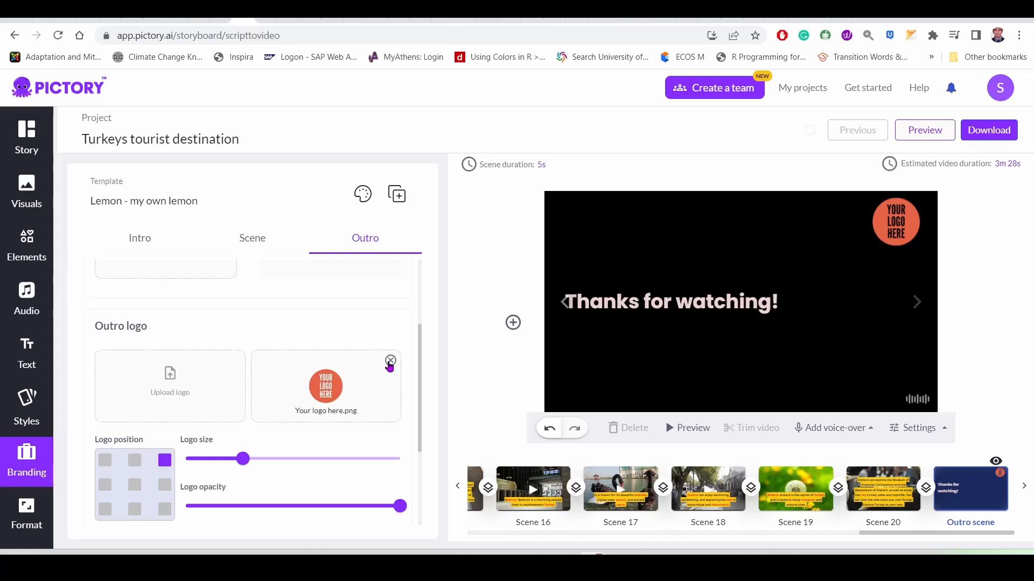
left_click(390, 362)
left_click(251, 339)
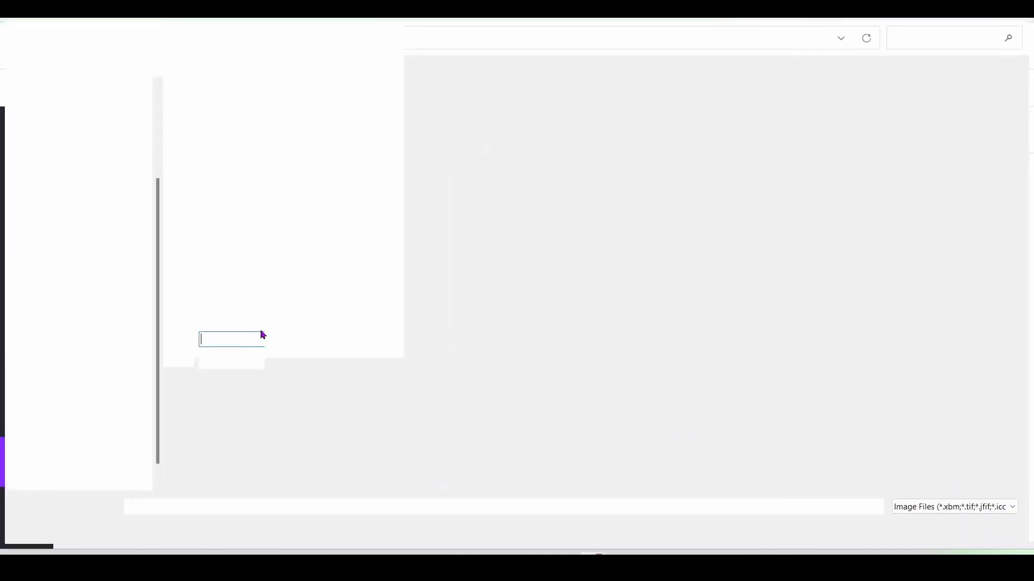
left_click(278, 160)
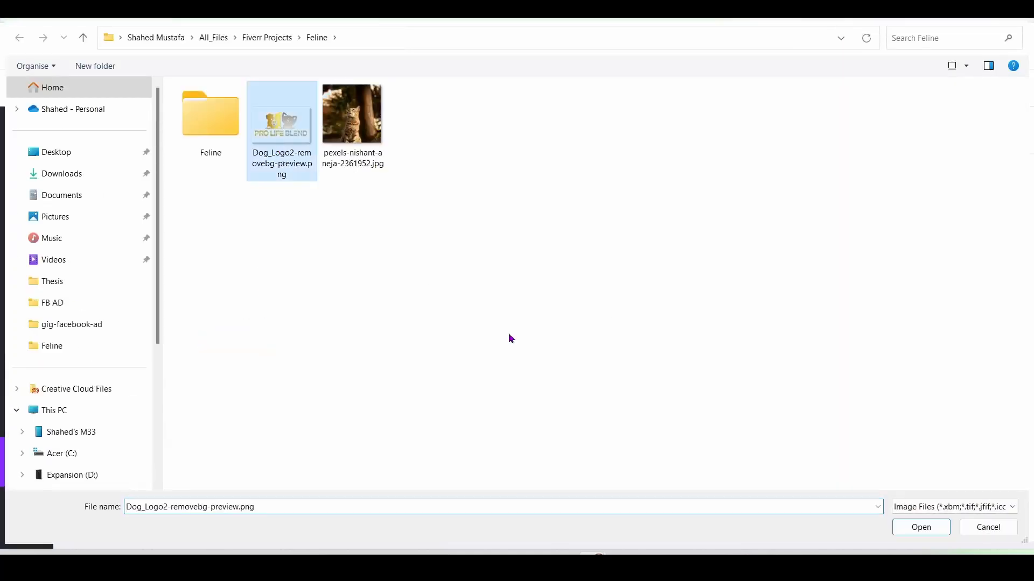
left_click(905, 532)
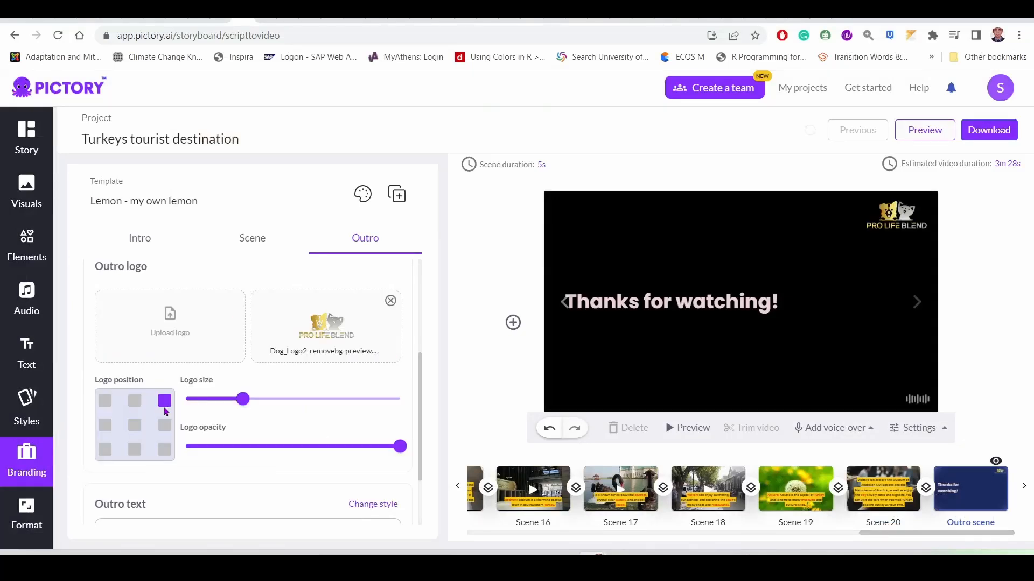
left_click_drag(400, 446, 309, 448)
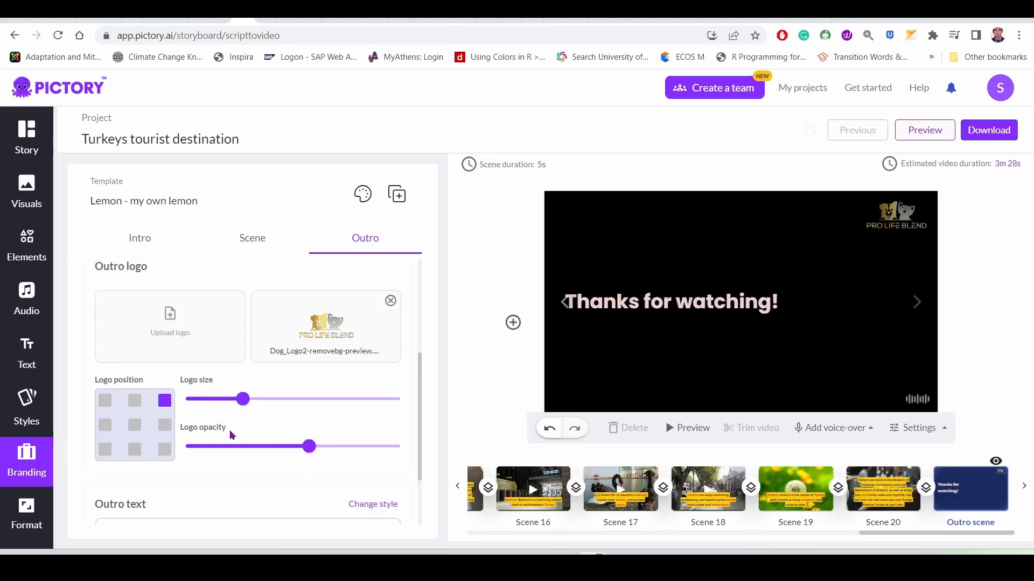
Step: Compare the branding settings of the intro and outro scenes, including their visual and logo options
left_click(140, 243)
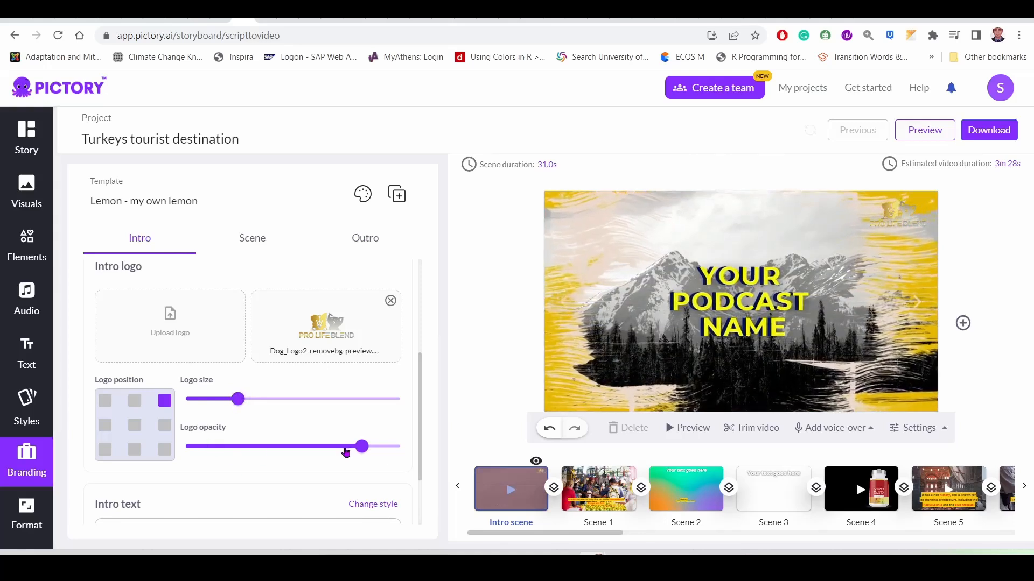
left_click(241, 243)
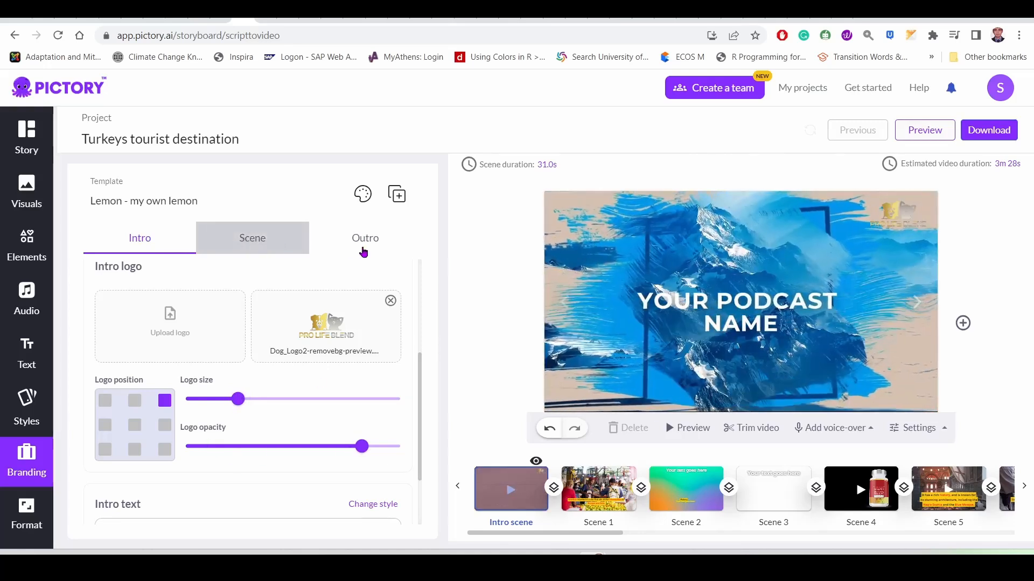
left_click(366, 240)
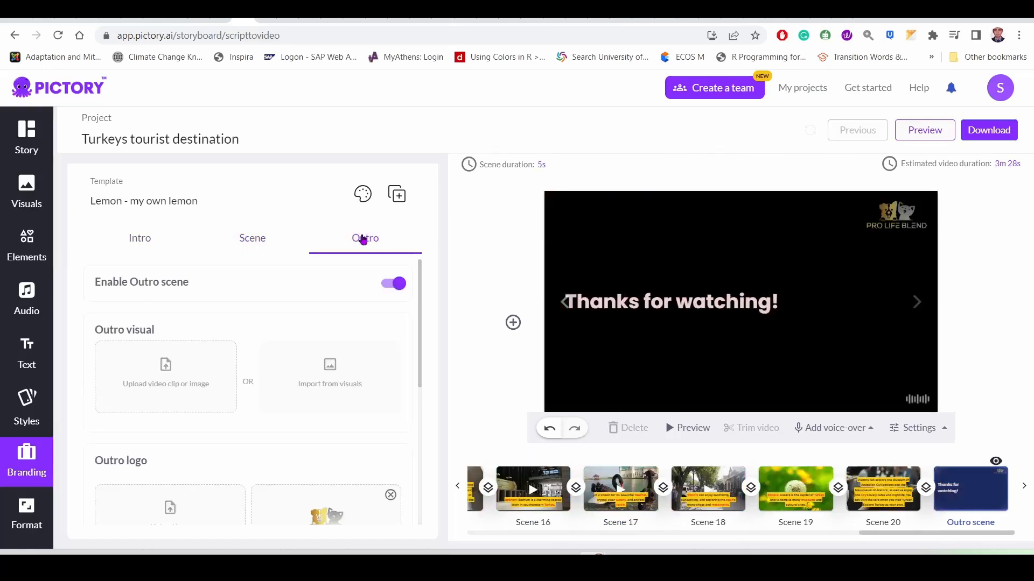
left_click(249, 242)
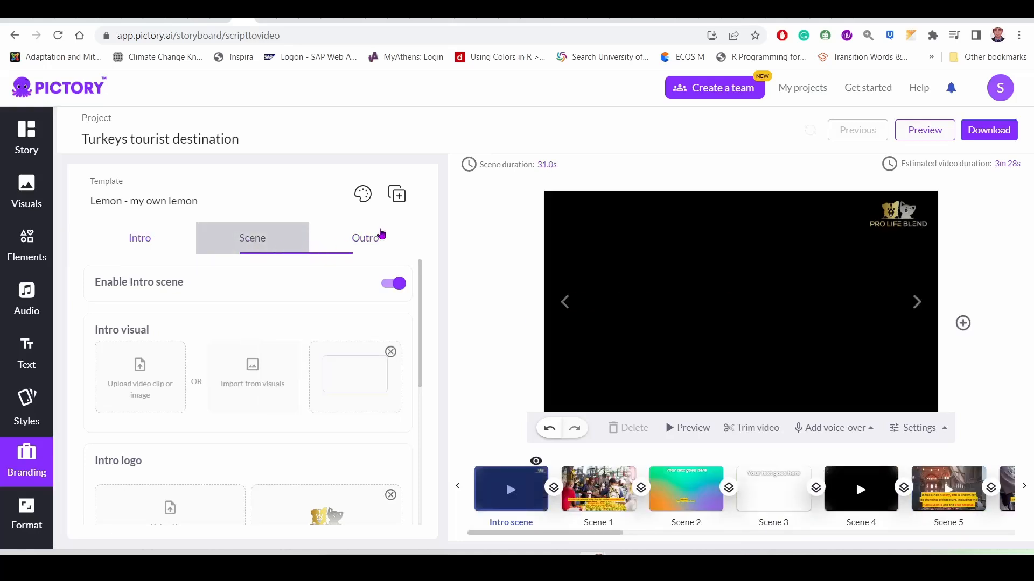
left_click(368, 243)
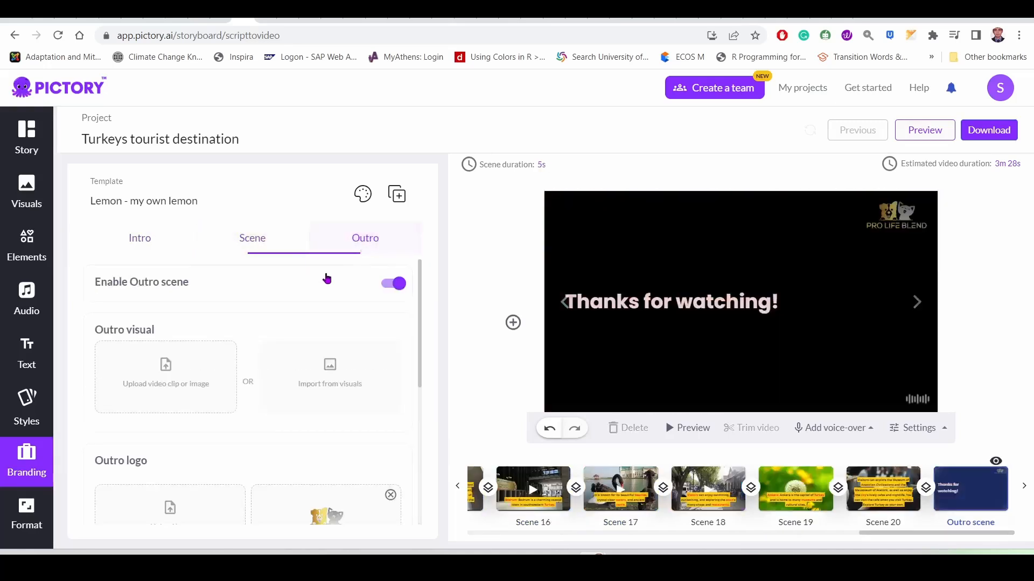
left_click(142, 241)
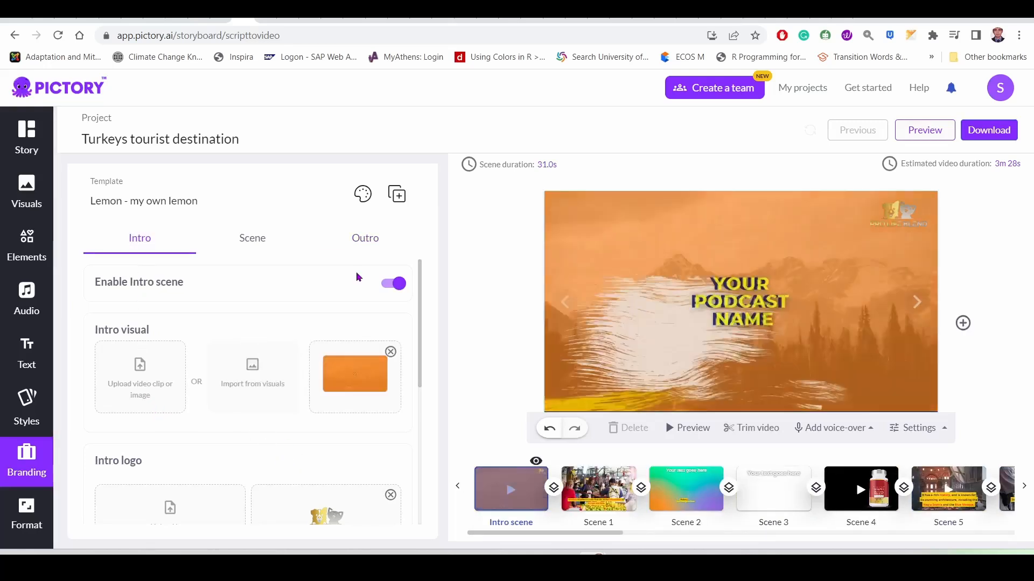
left_click(363, 244)
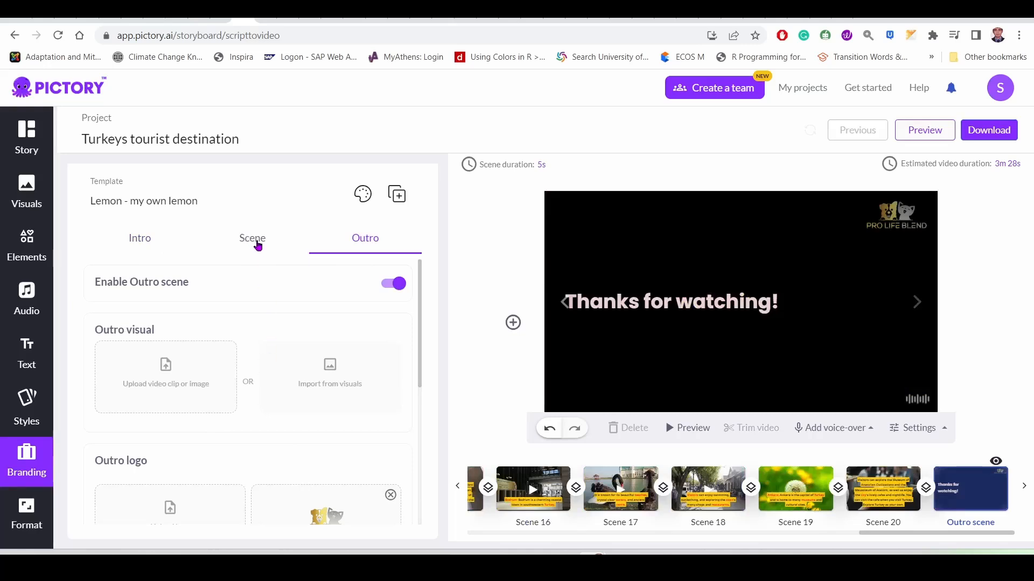
scroll(177, 432, "down", 5)
scroll(118, 456, "up", 3)
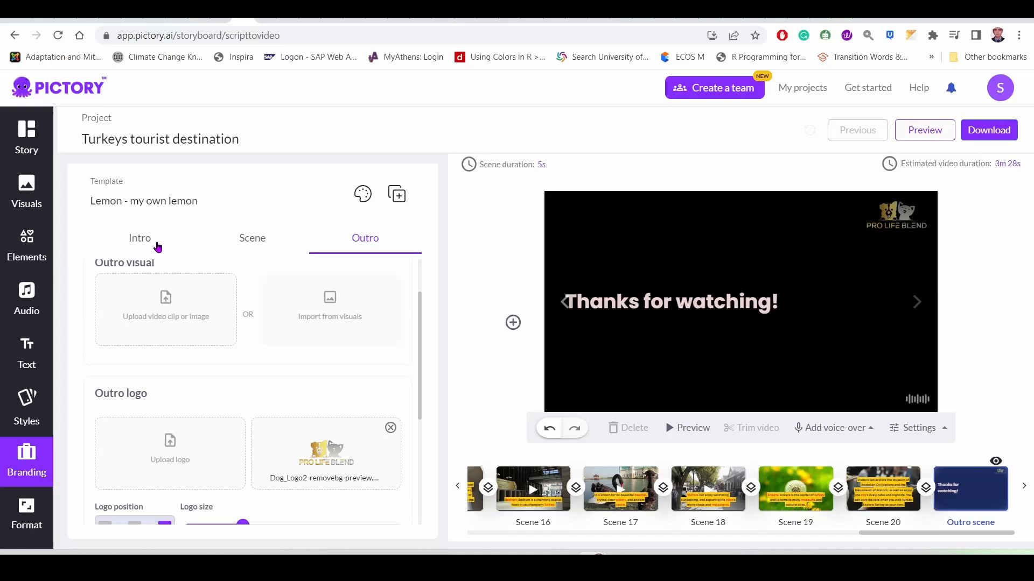
scroll(205, 269, "down", 4)
Step: Upload Dog_Logo2-removebg-preview.png as the logo for all scenes and lower its opacity to about 70%
left_click(251, 241)
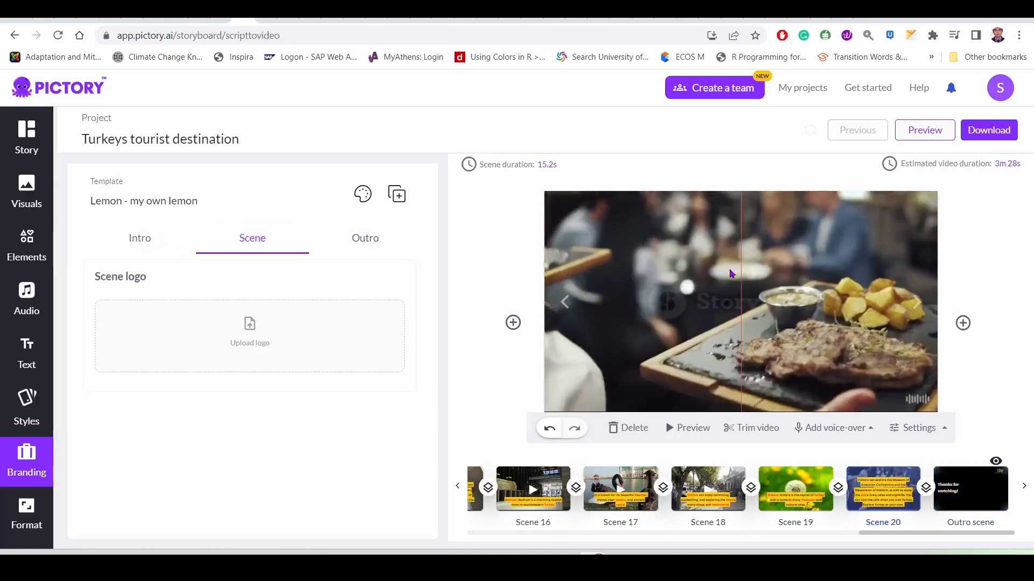
left_click(249, 347)
left_click(291, 157)
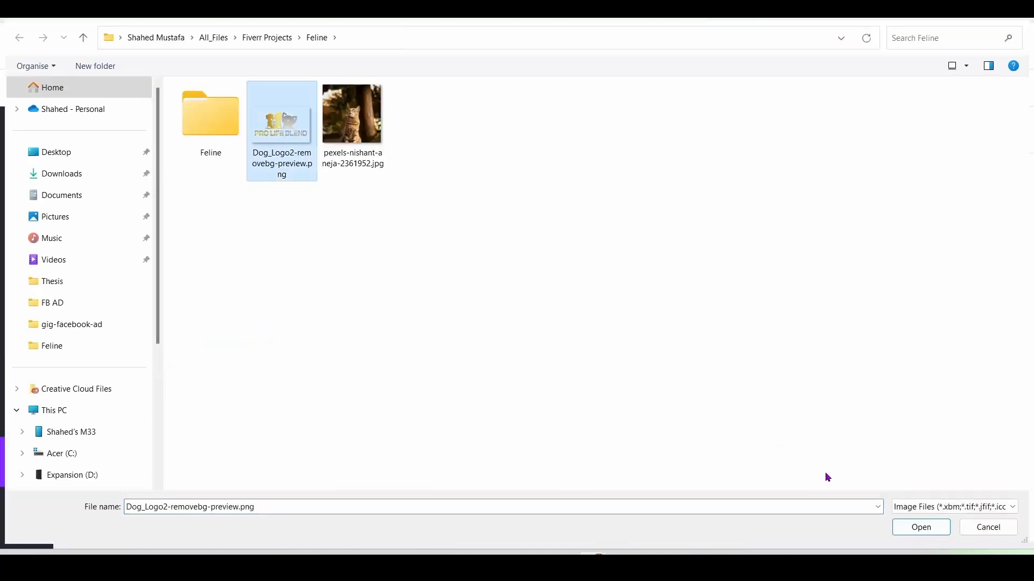
left_click(920, 527)
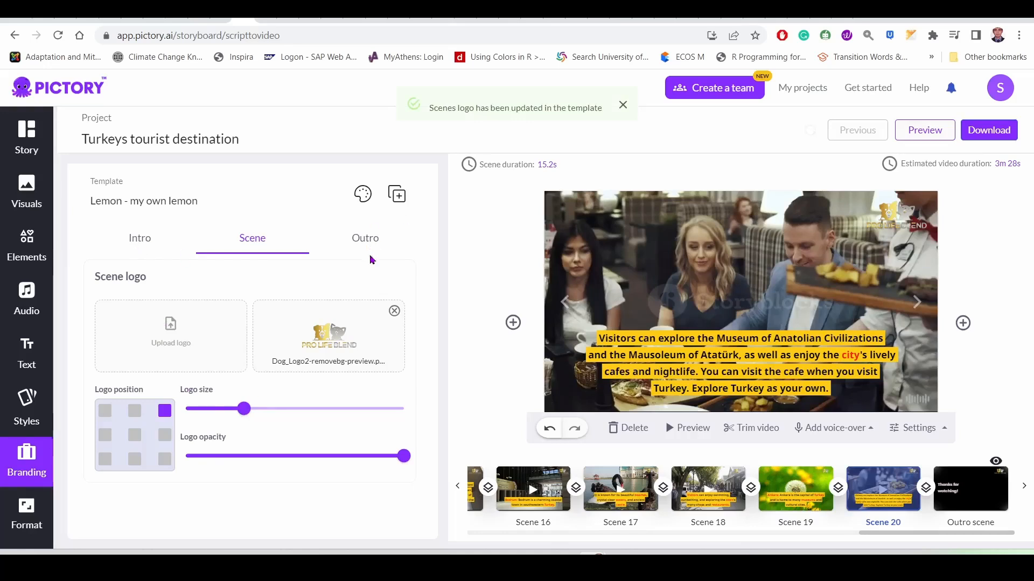
left_click_drag(404, 456, 338, 459)
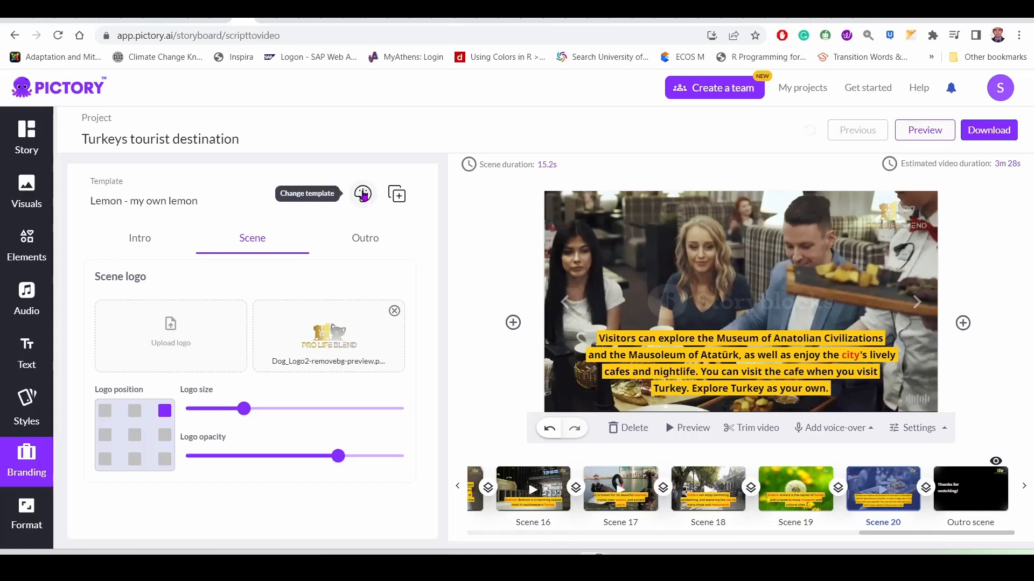
Step: Look through the saved templates without changing the current one, and review the intro and scene branding settings
left_click(364, 196)
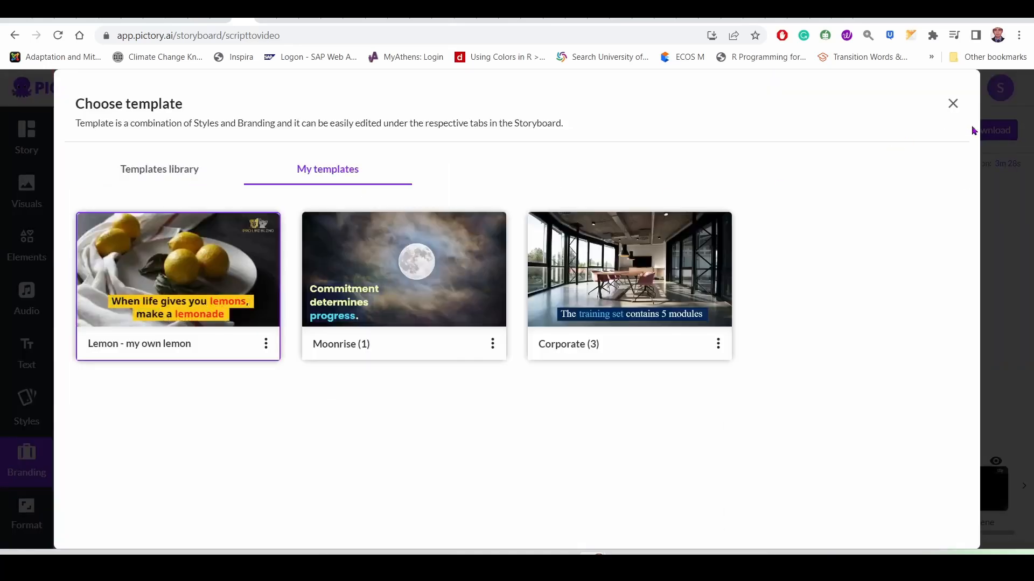
left_click(956, 106)
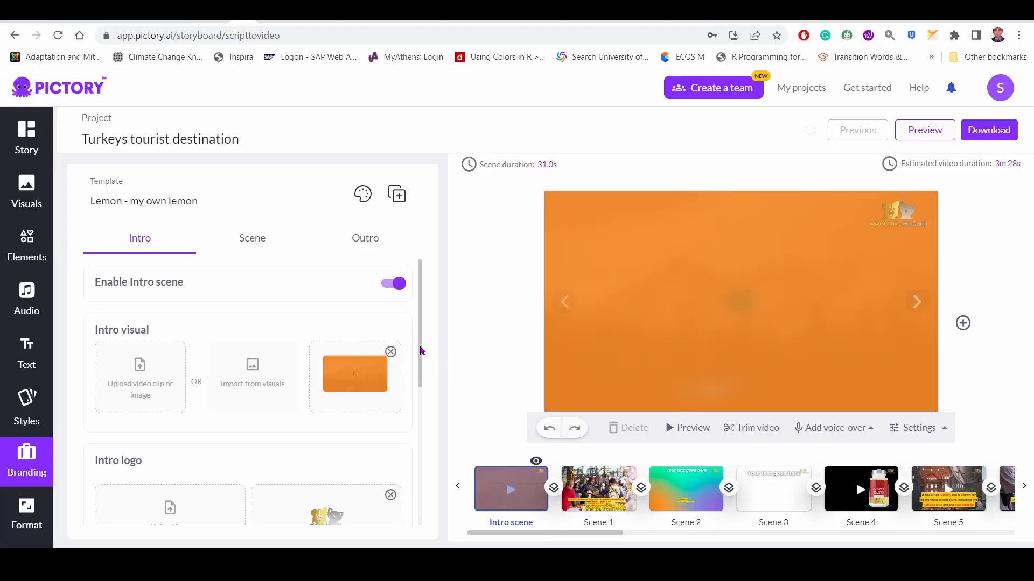
left_click_drag(421, 350, 417, 327)
left_click(251, 243)
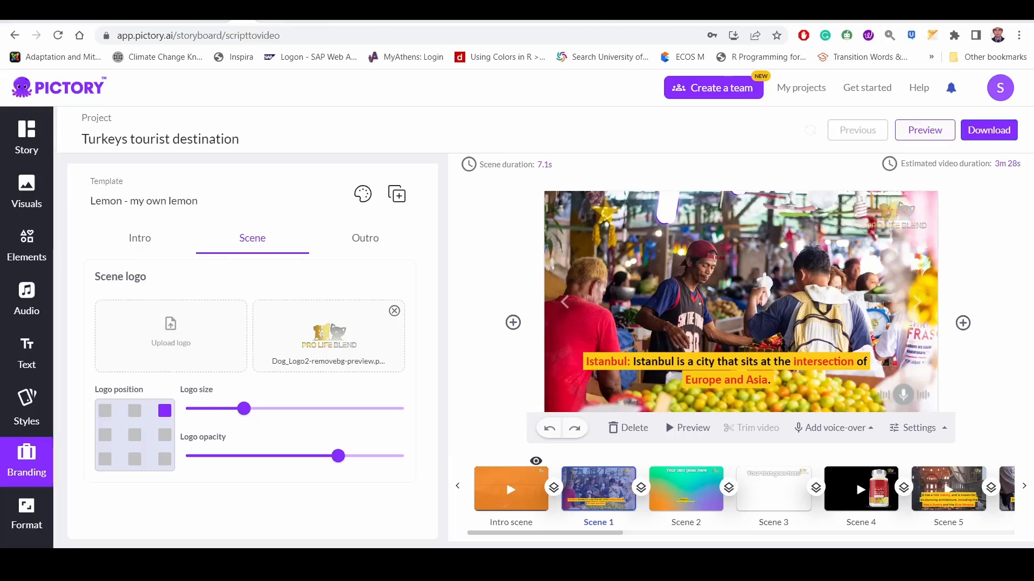
Step: Switch to Paint and add the bold Calibri 48 text "SAMPLE" in the upper part of the blank canvas
left_click(648, 564)
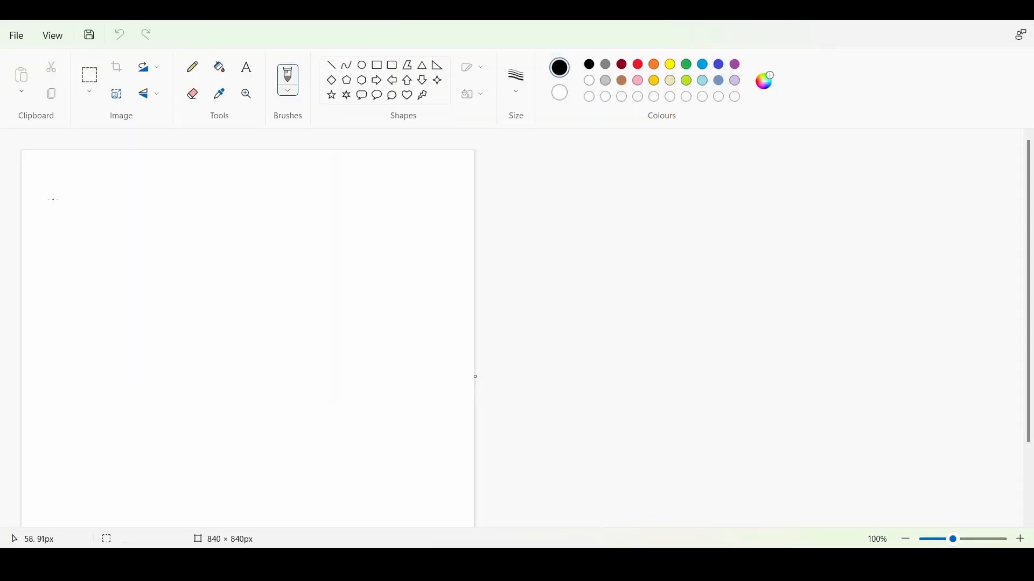
left_click(247, 67)
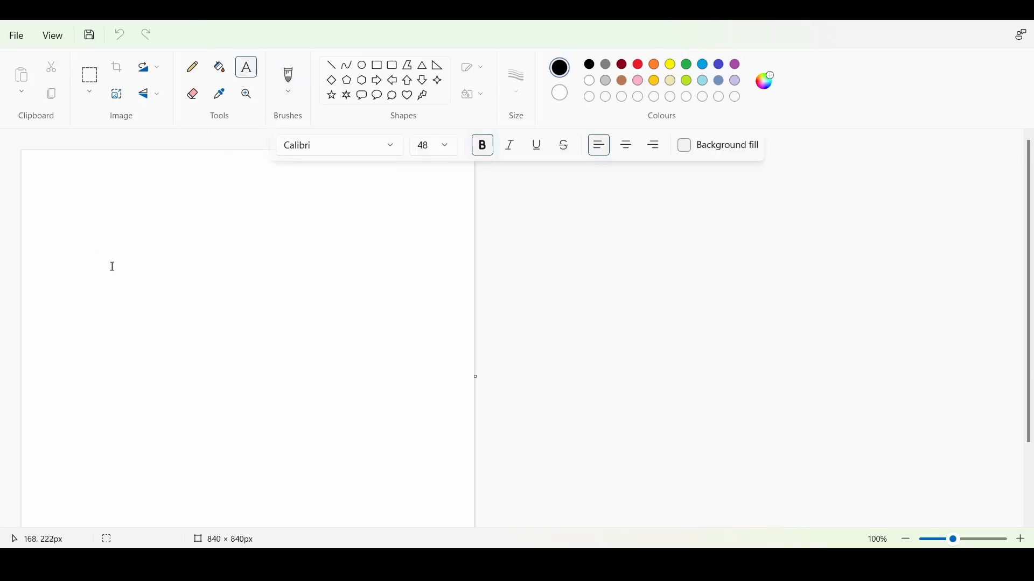
left_click(71, 220)
type("SAMPLE")
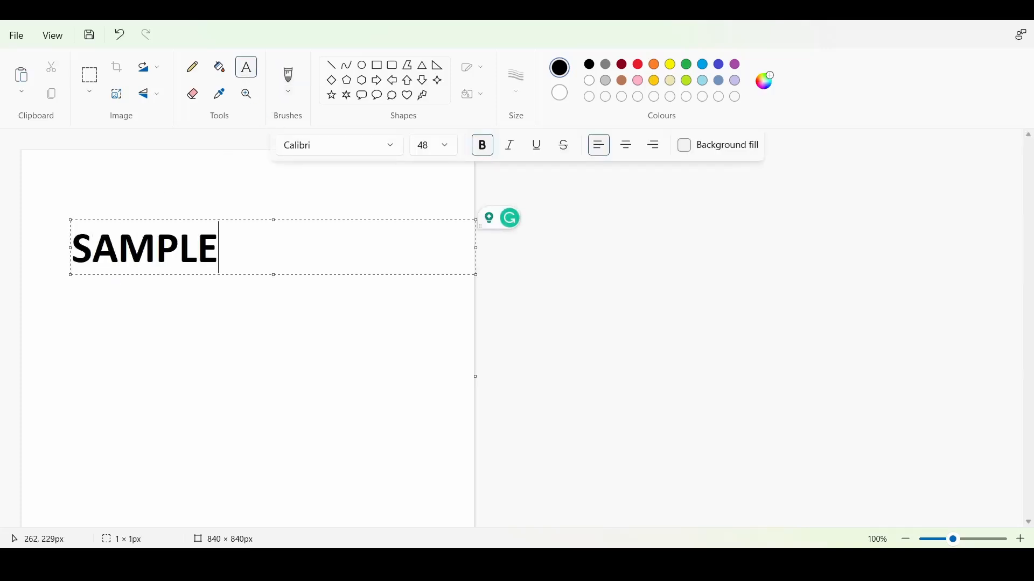
Step: Set the SAMPLE text to font size 72 and resize its text box to fit the larger letters
left_click_drag(221, 250, 68, 258)
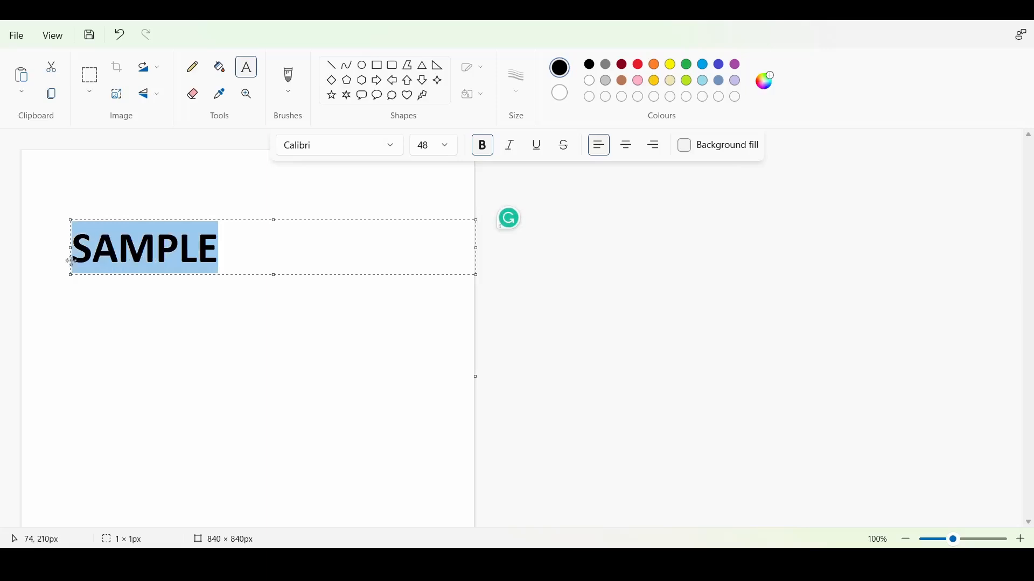
left_click(446, 151)
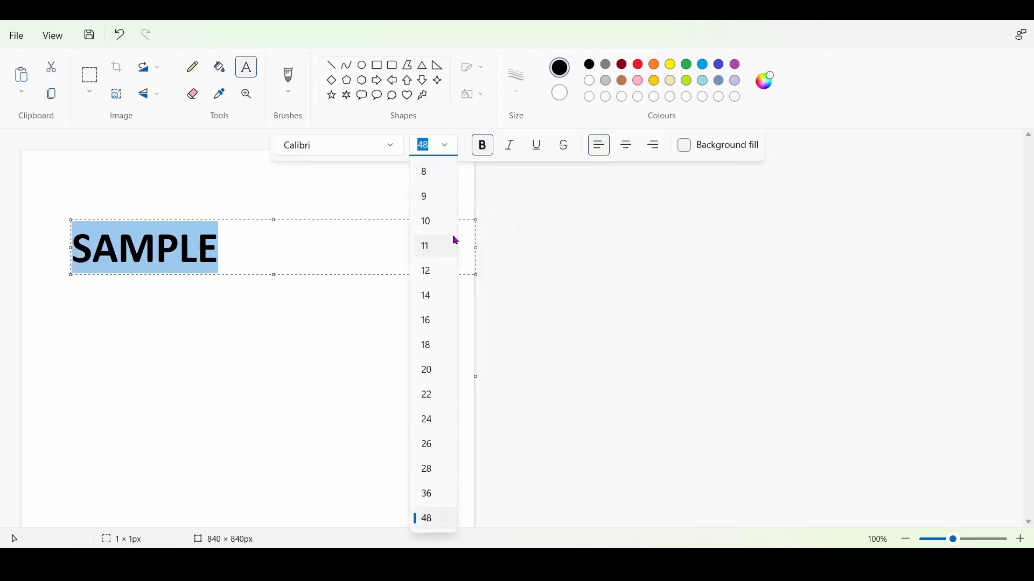
left_click(428, 522)
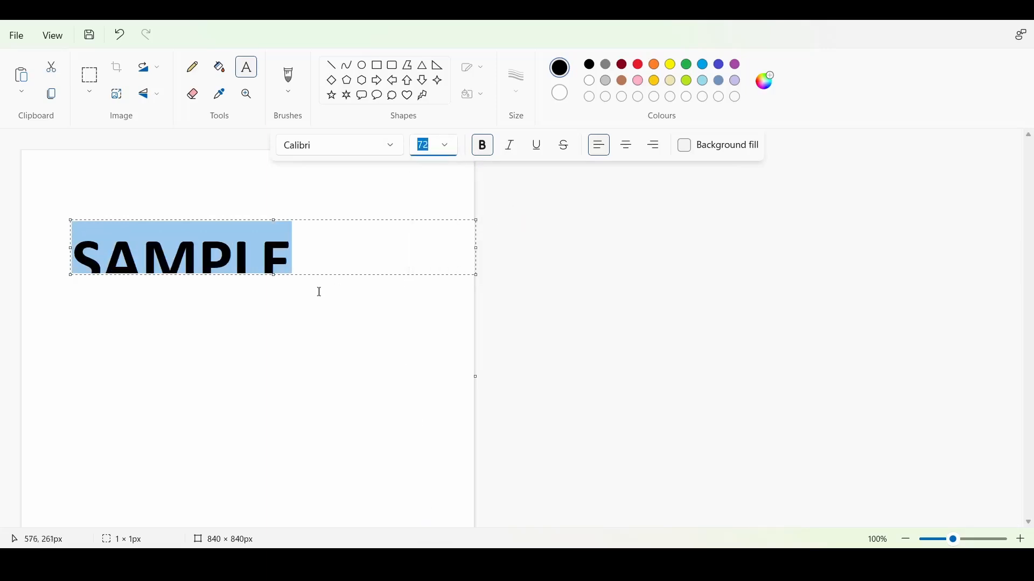
left_click_drag(274, 275, 268, 300)
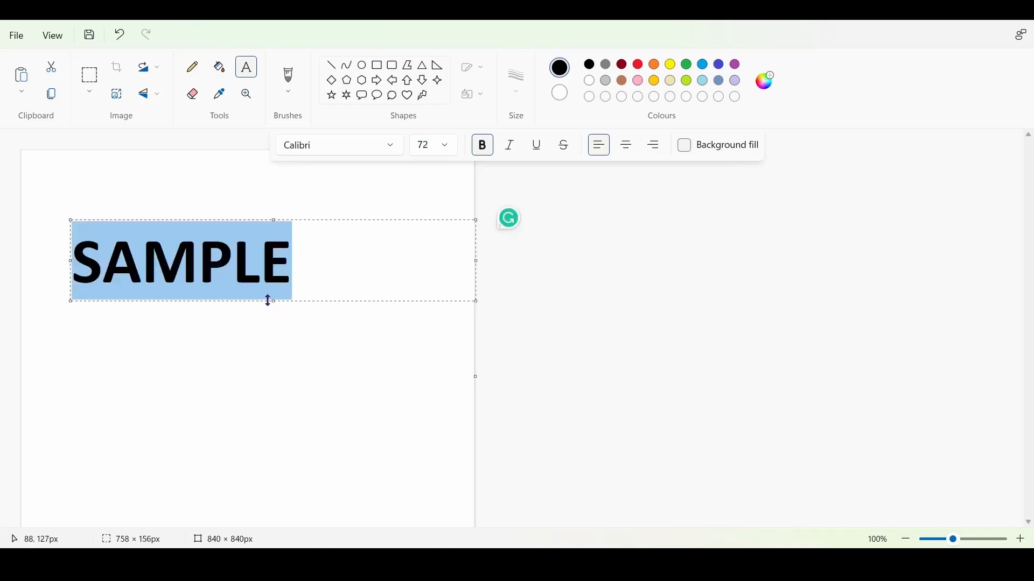
left_click_drag(476, 261, 316, 268)
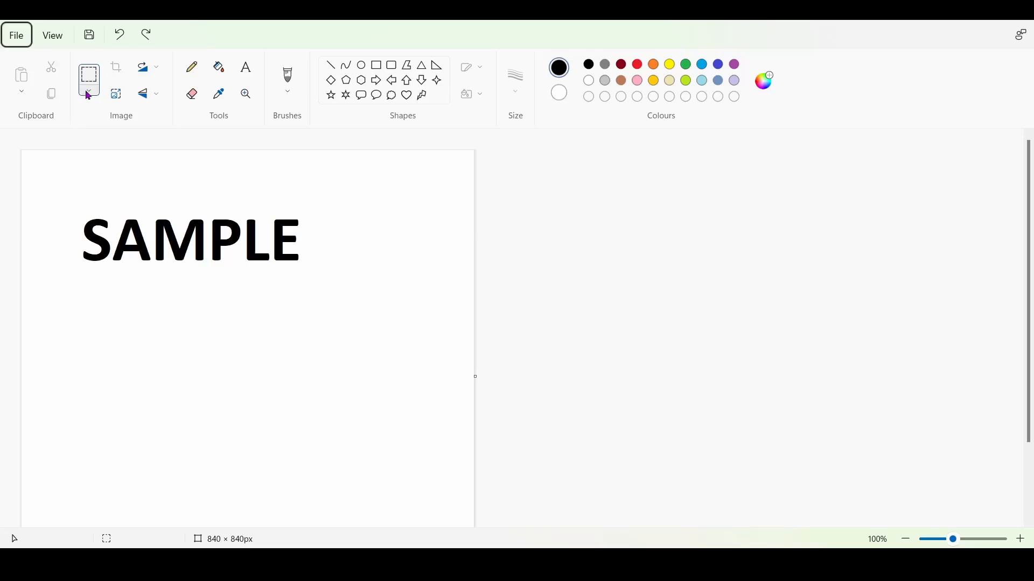
Step: Crop the canvas to a rectangular selection of about 433 × 104 px tightly around the SAMPLE text
left_click(88, 95)
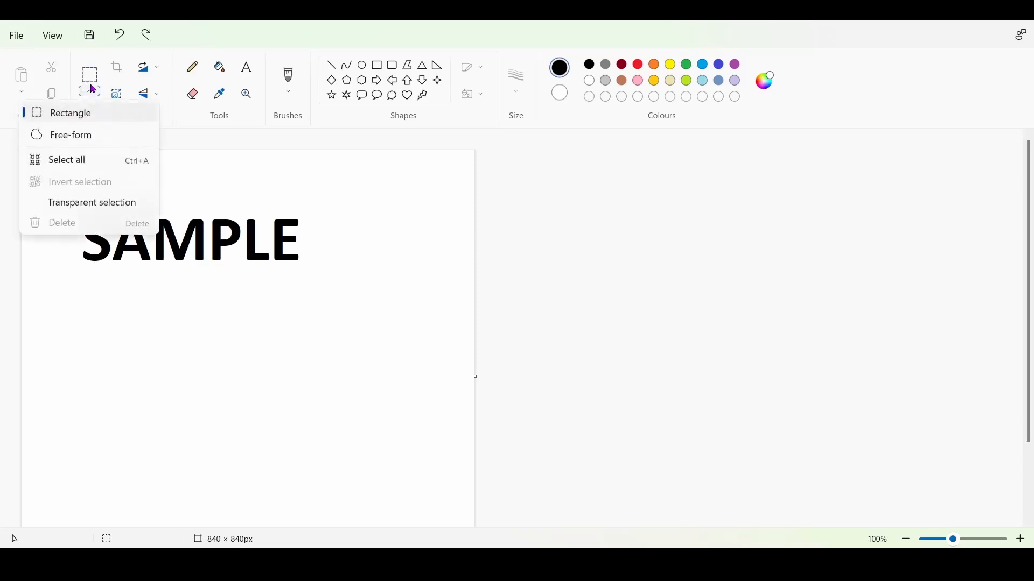
left_click(98, 113)
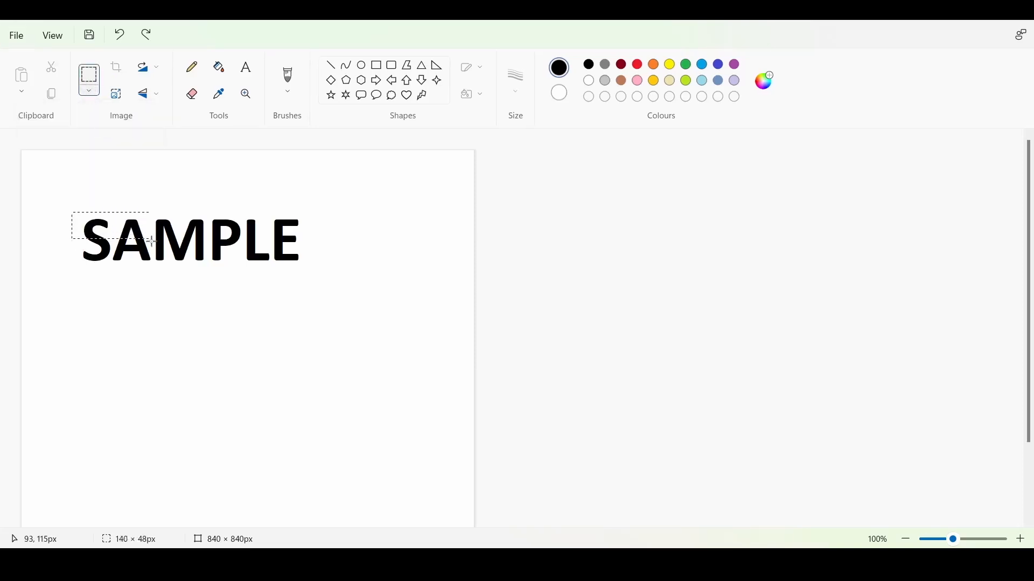
left_click_drag(305, 268, 306, 269)
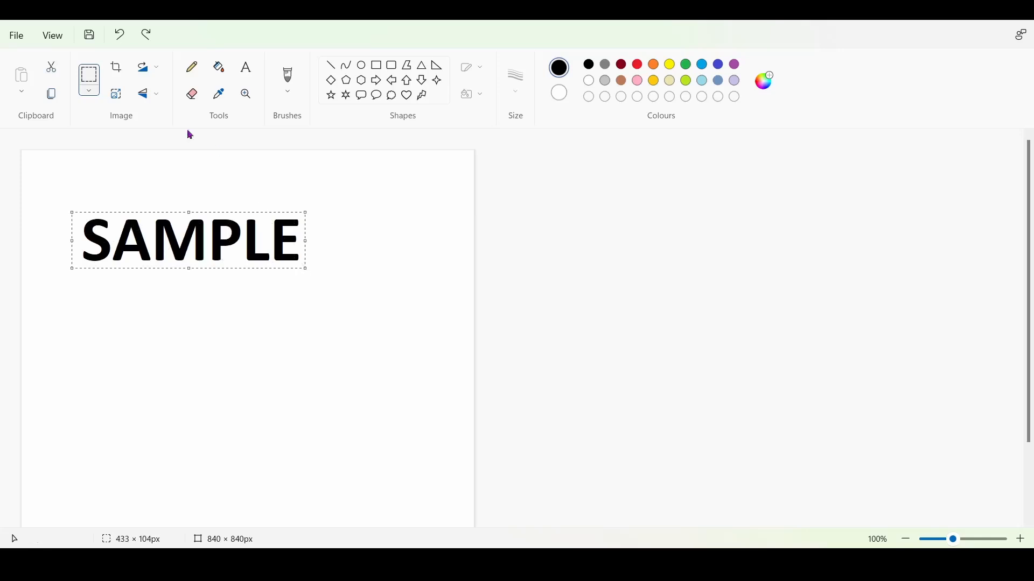
left_click(117, 68)
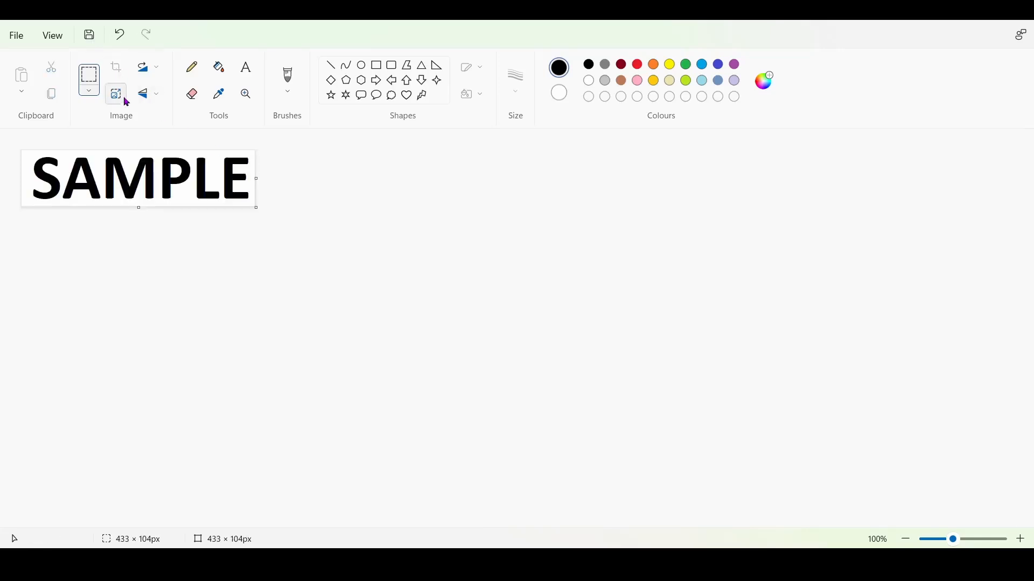
Step: Save the cropped image as a PNG picture named Sample in the Downloads folder
left_click(11, 36)
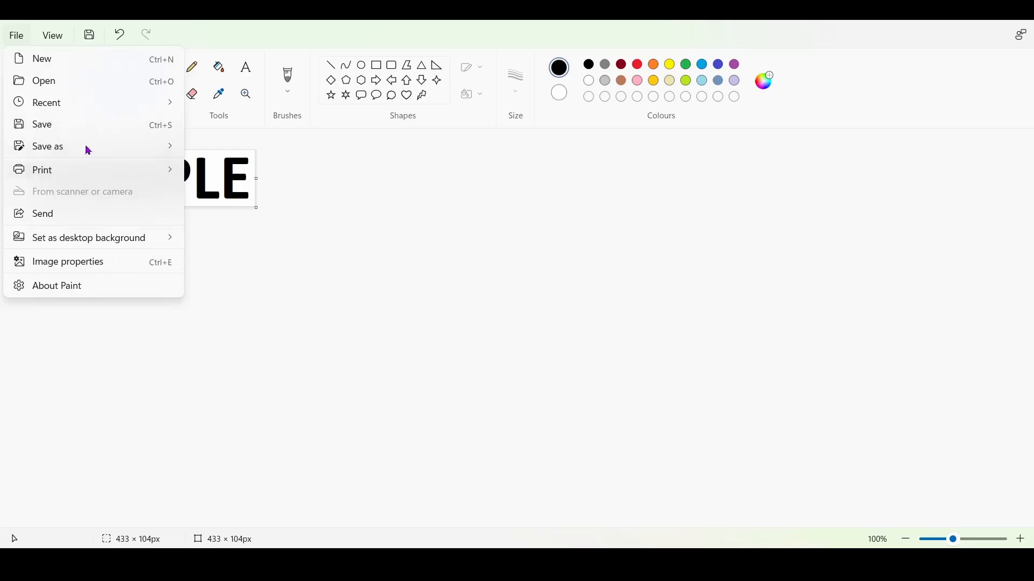
mouse_move(58, 150)
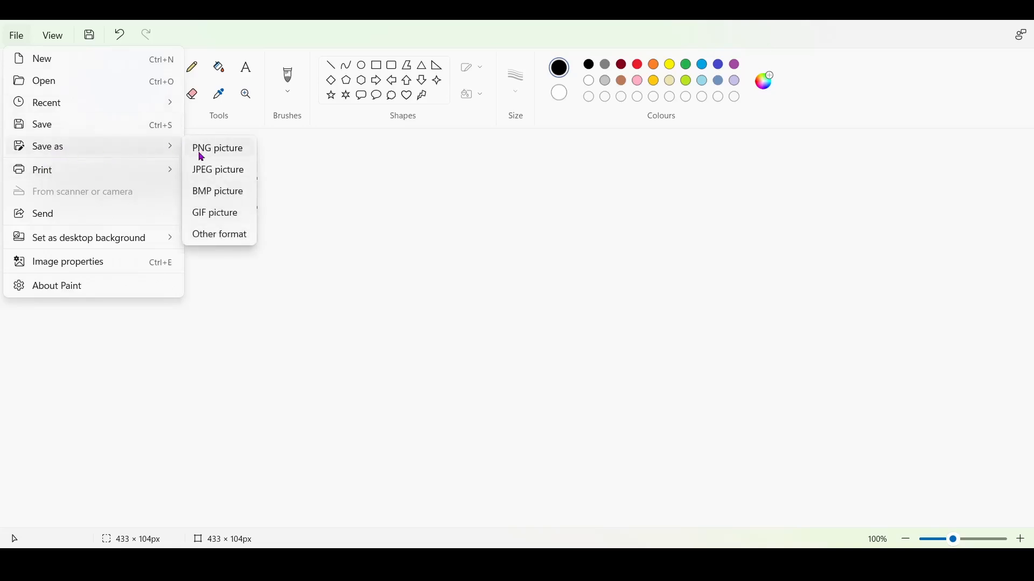
left_click(204, 157)
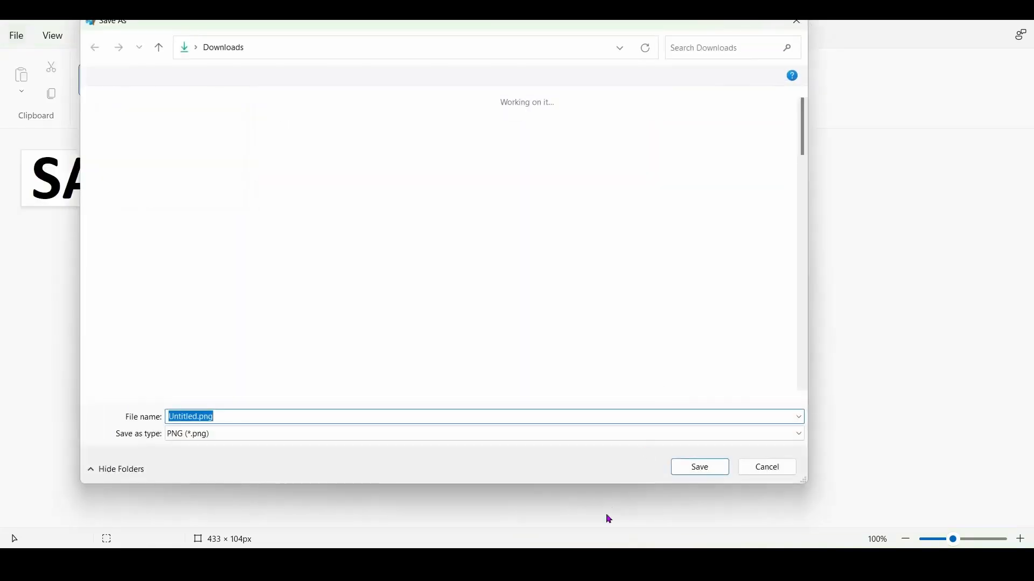
type("Sample")
left_click(701, 468)
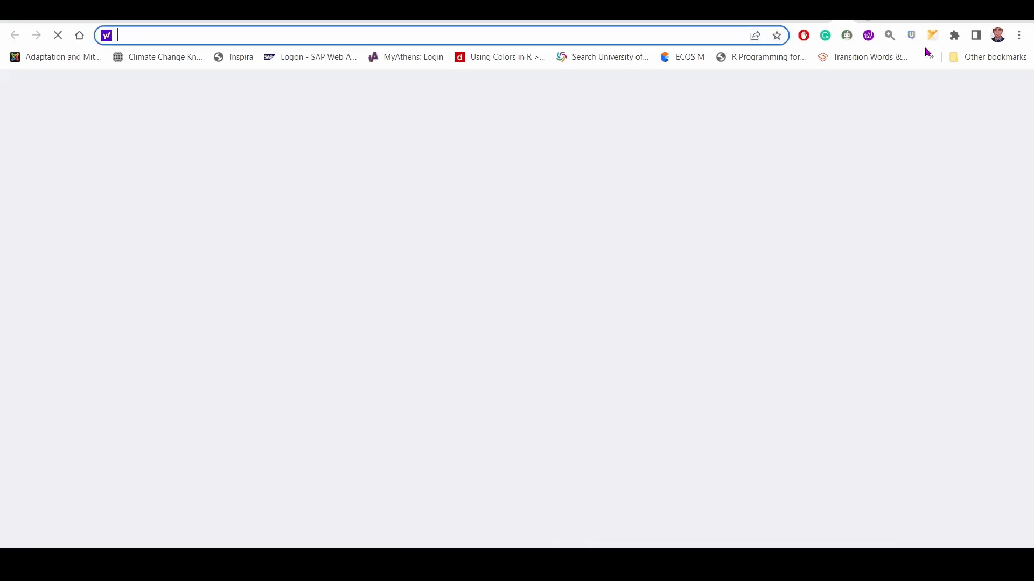
Step: Switch to the browser, search Google for "remove bg" and open the remove.bg website from the results
type("g")
key("Return")
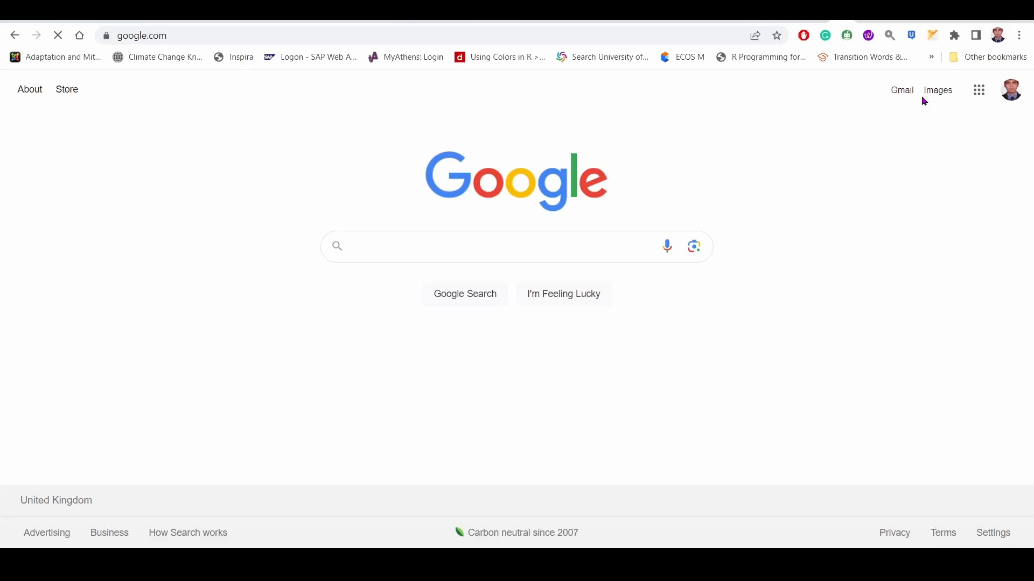
type("remove")
left_click(387, 275)
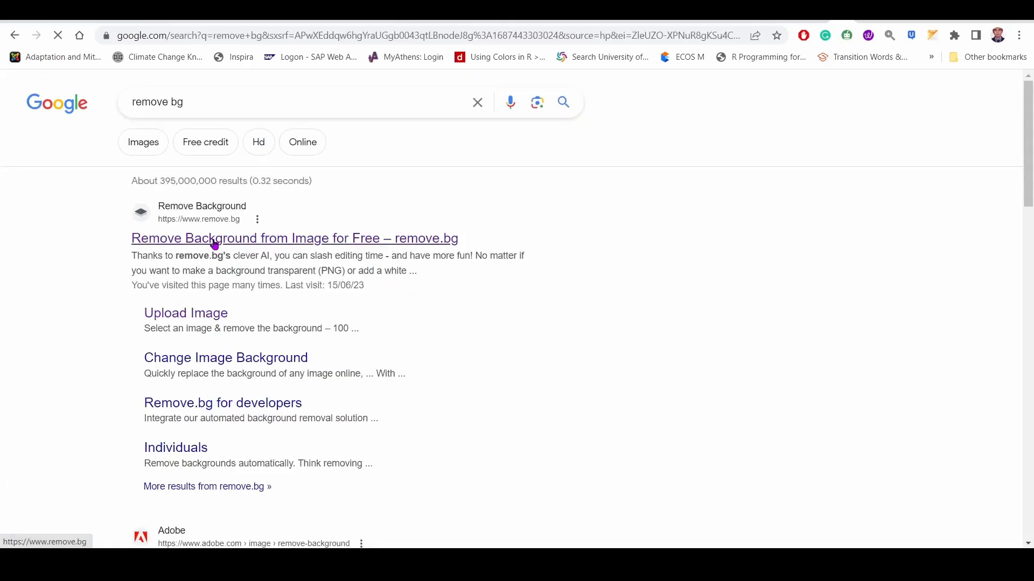
right_click(214, 239)
left_click(231, 253)
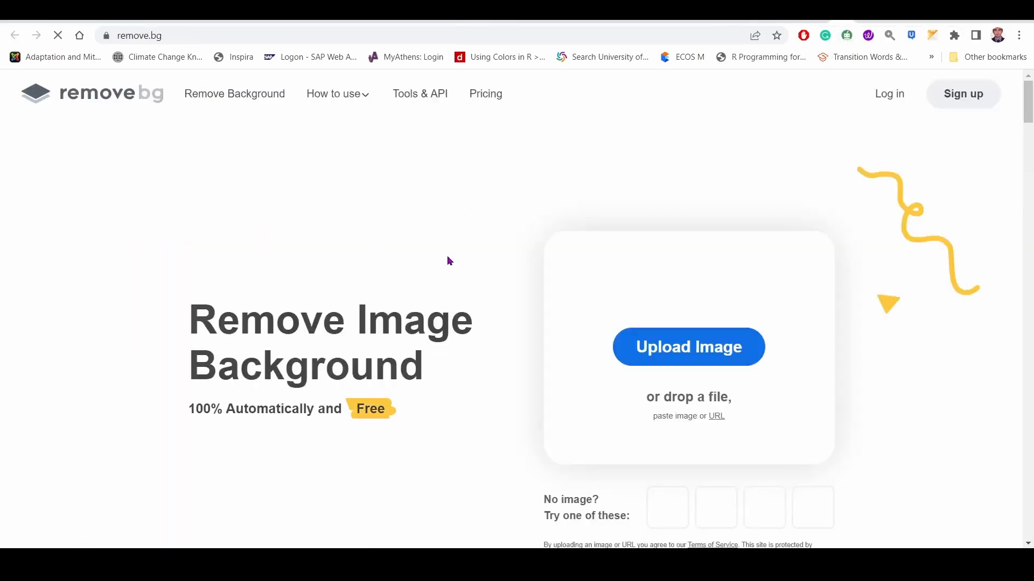
Step: Upload Sample.png from Downloads to remove its background, and download the transparent result
left_click(669, 353)
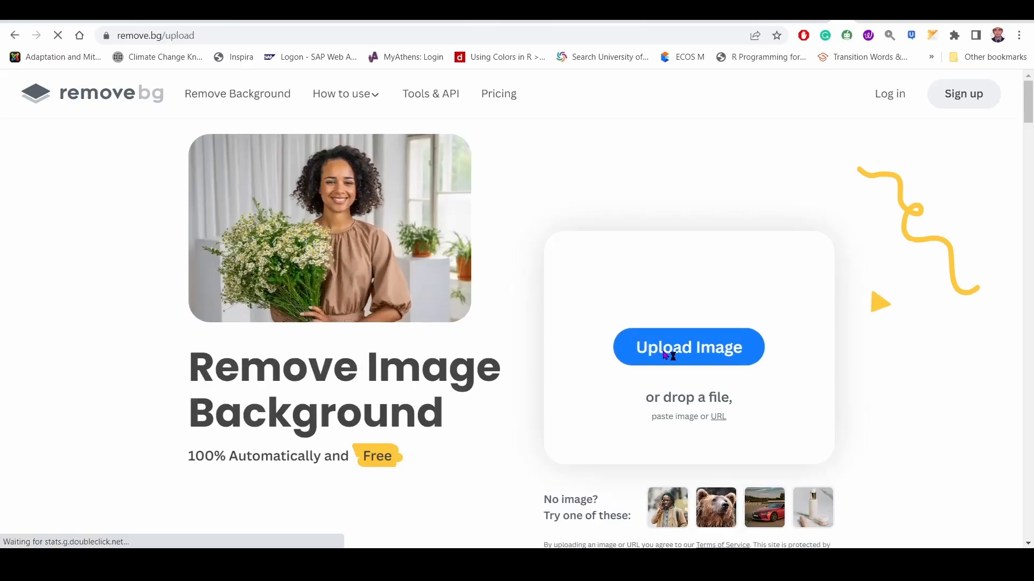
left_click(502, 418)
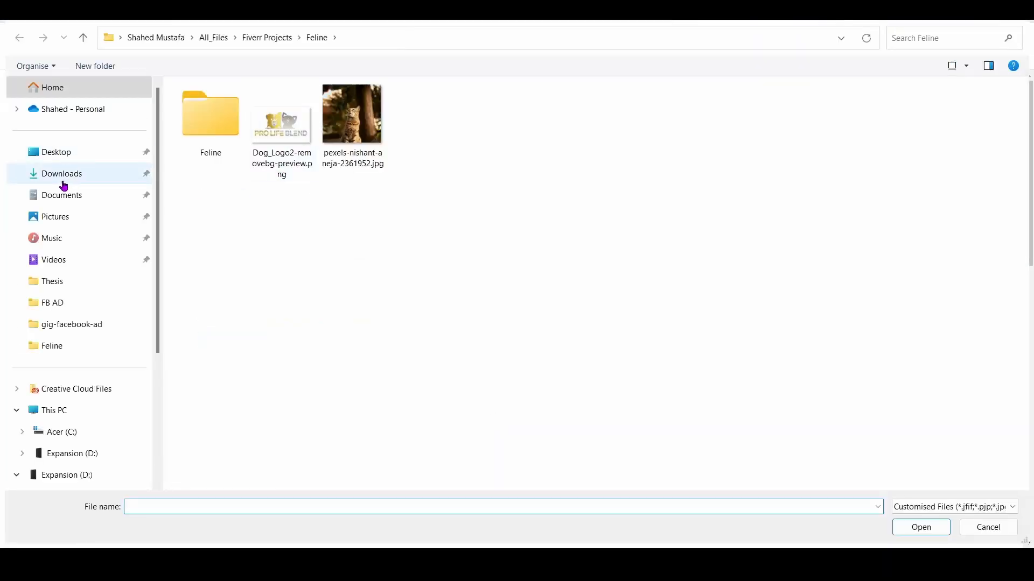
left_click(60, 178)
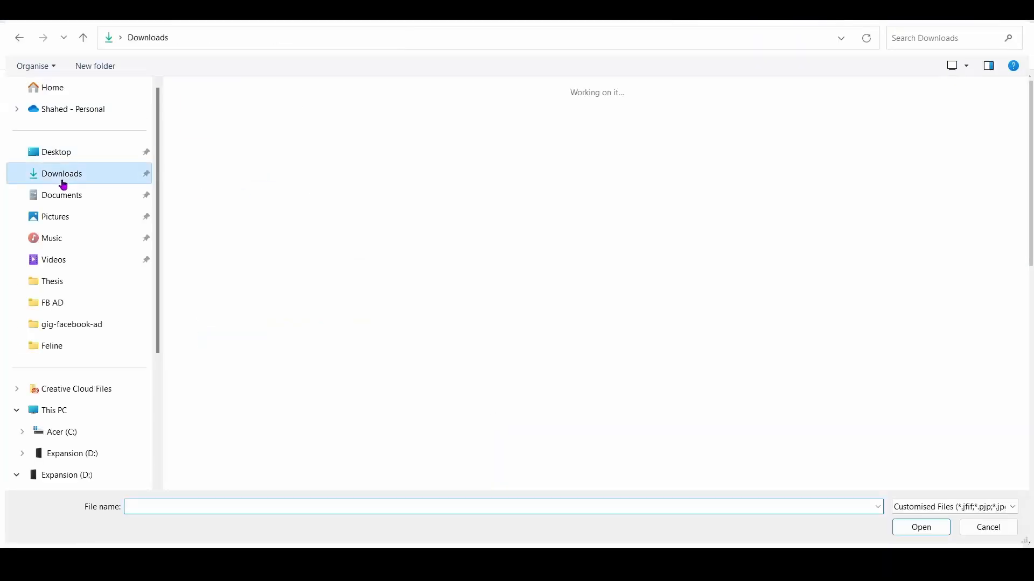
left_click(320, 248)
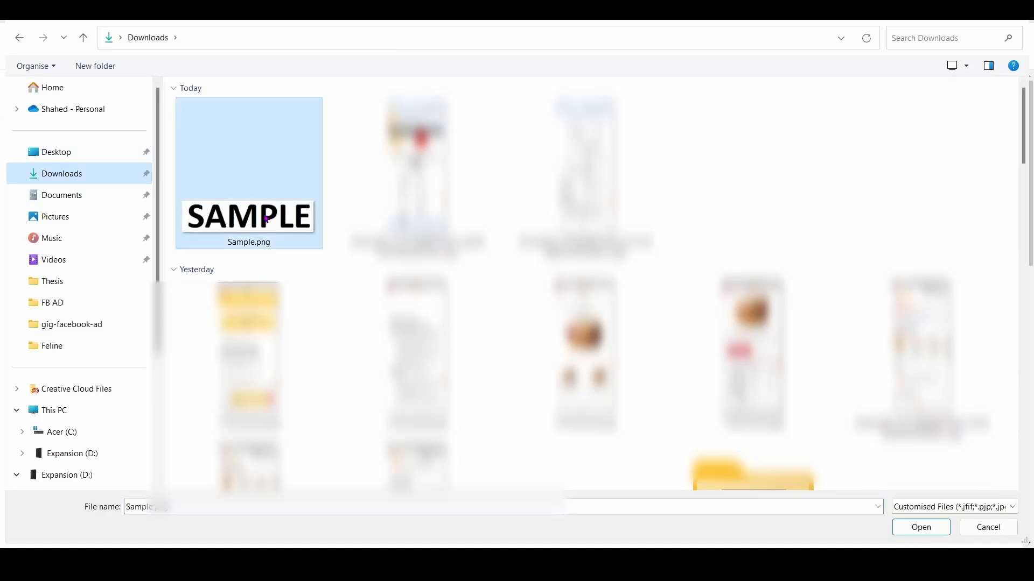
left_click(921, 528)
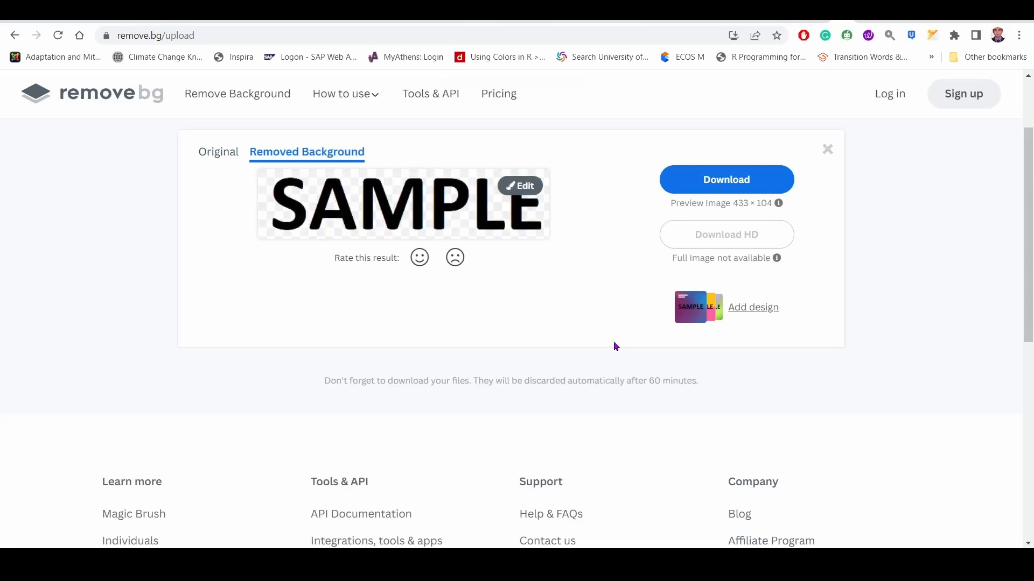
left_click(728, 189)
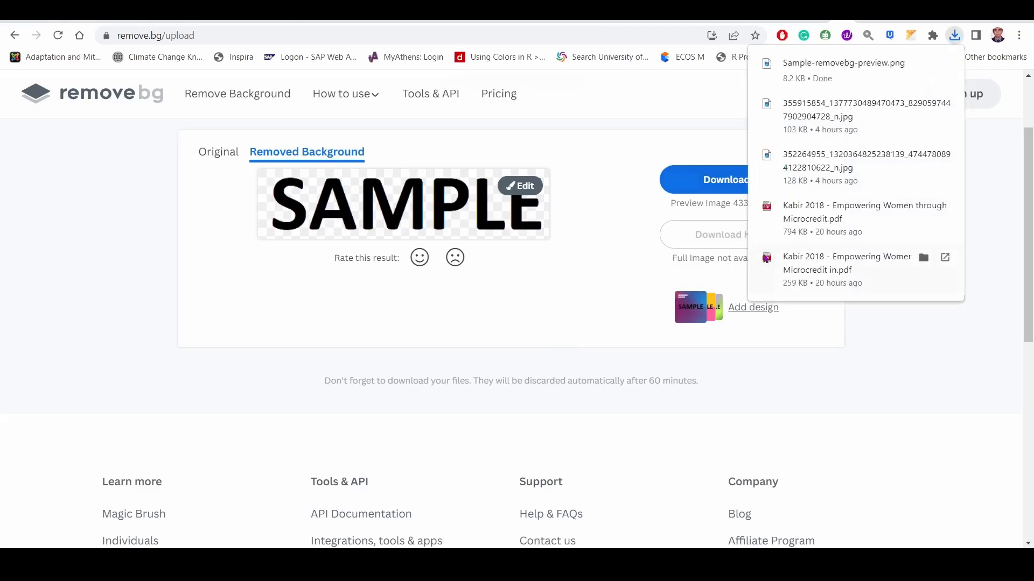
Step: Switch back to the Pictory project and upload the background-free SAMPLE image as the scene logo
key("alt+Tab")
key("alt+Tab")
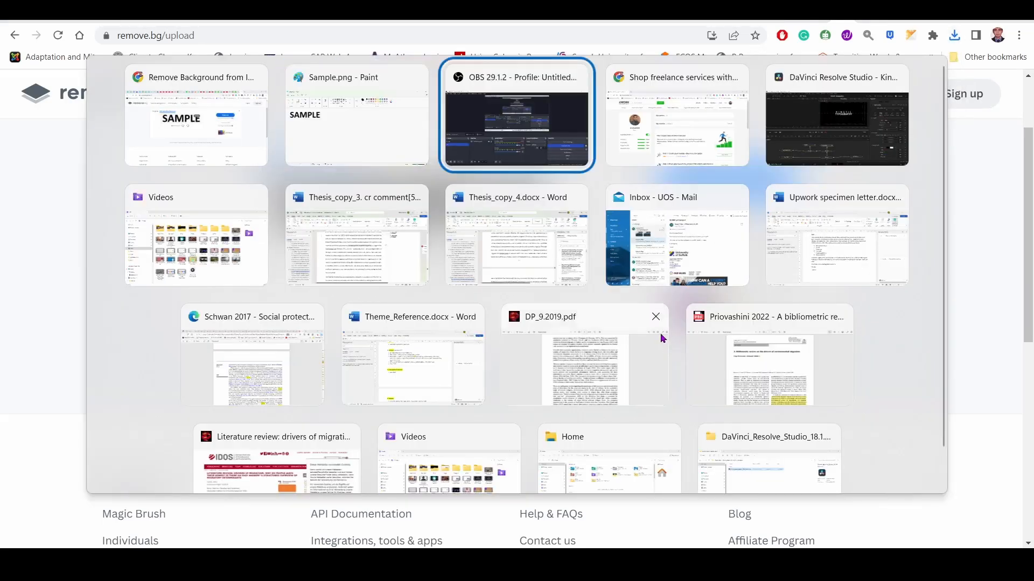
left_click(196, 115)
left_click(235, 23)
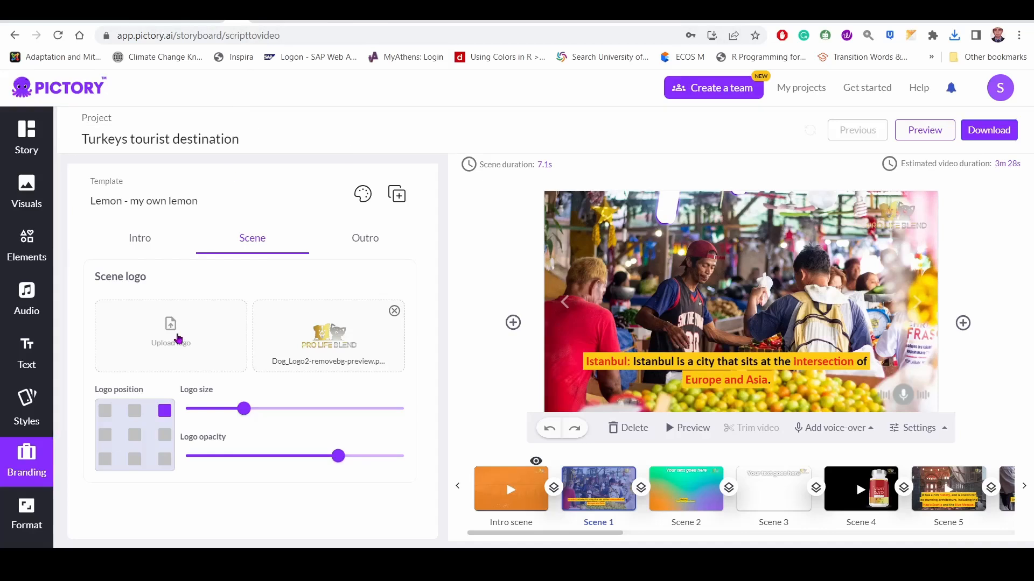
left_click(170, 342)
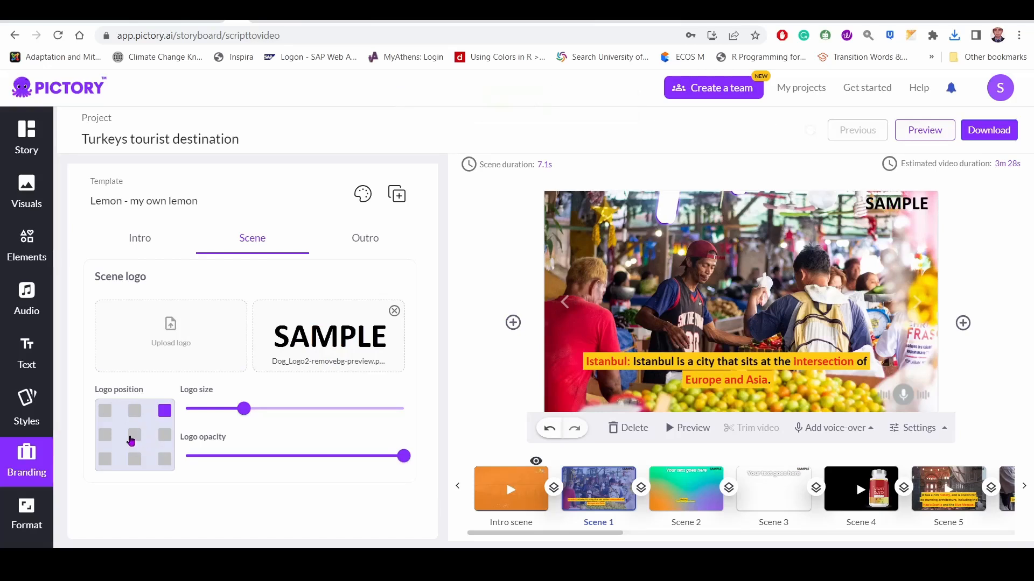
Step: Centre the SAMPLE logo on the scenes, enlarge it to about 90% of the size range and lower its opacity to about 50%
left_click(132, 437)
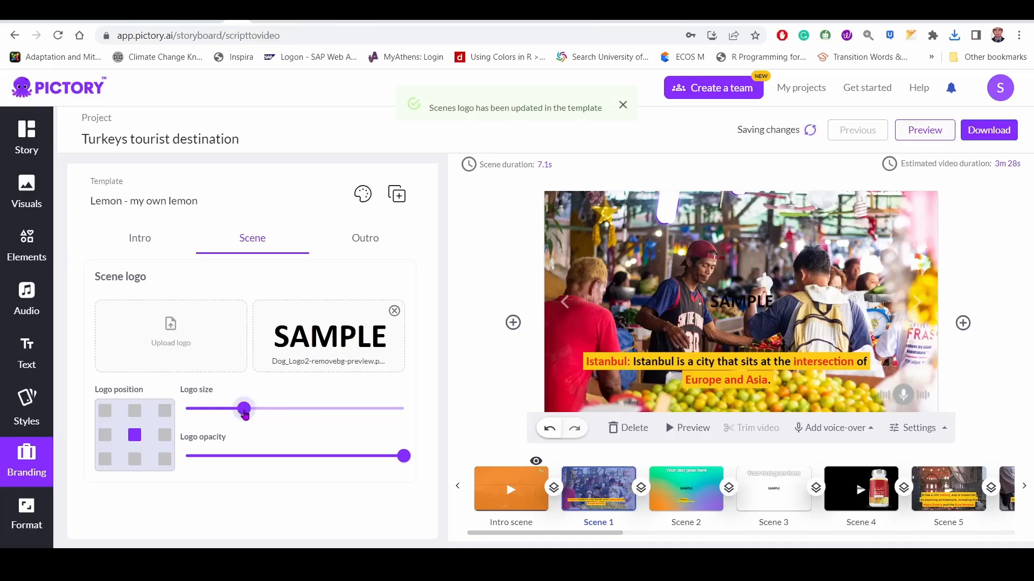
left_click_drag(250, 416, 390, 410)
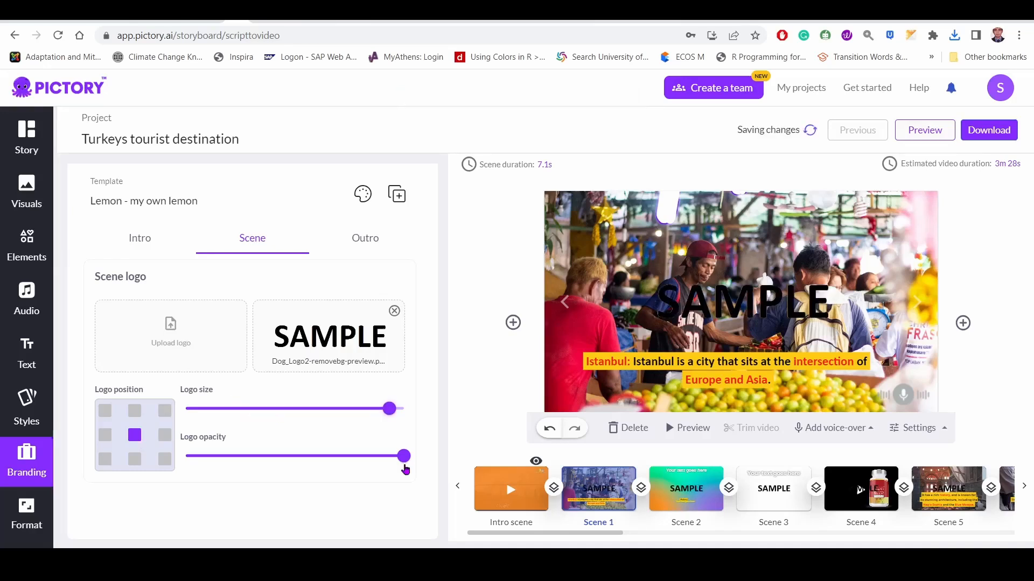
left_click_drag(384, 460, 274, 456)
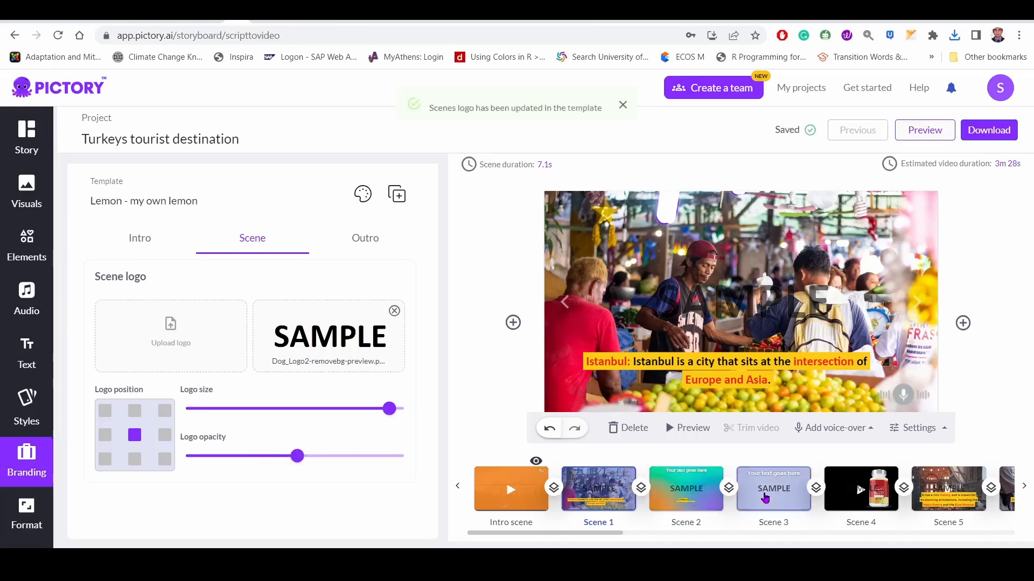
Step: Check the logo on scenes 3, 4 and 5, and set the Antalya caption in Scene 10 to font size 26
left_click(767, 500)
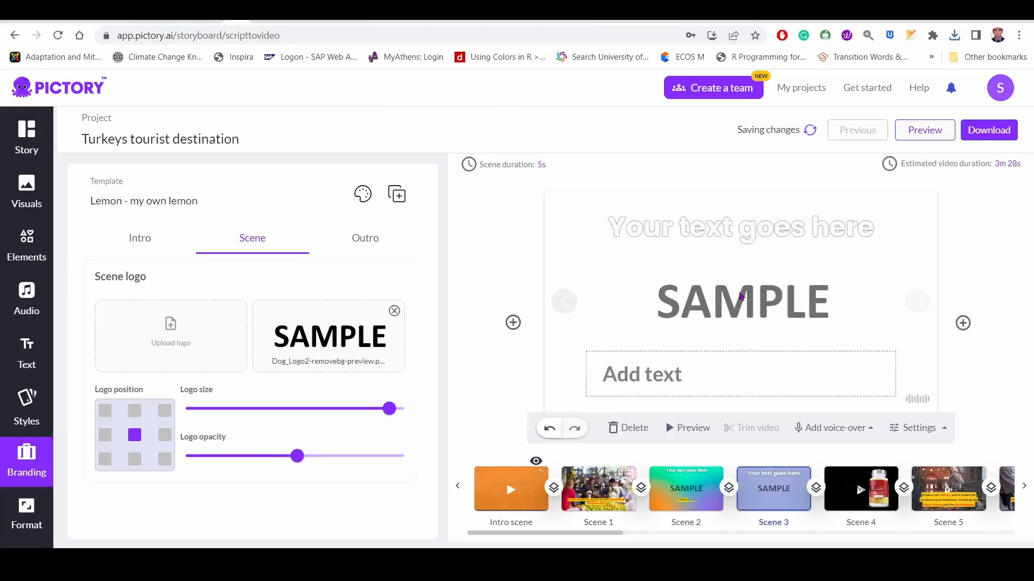
left_click(864, 500)
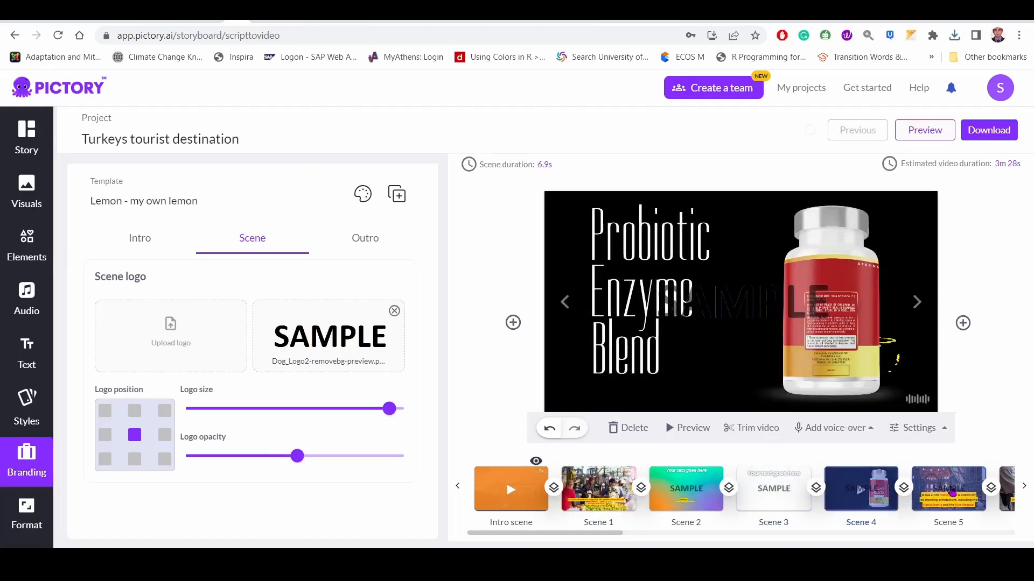
left_click(951, 491)
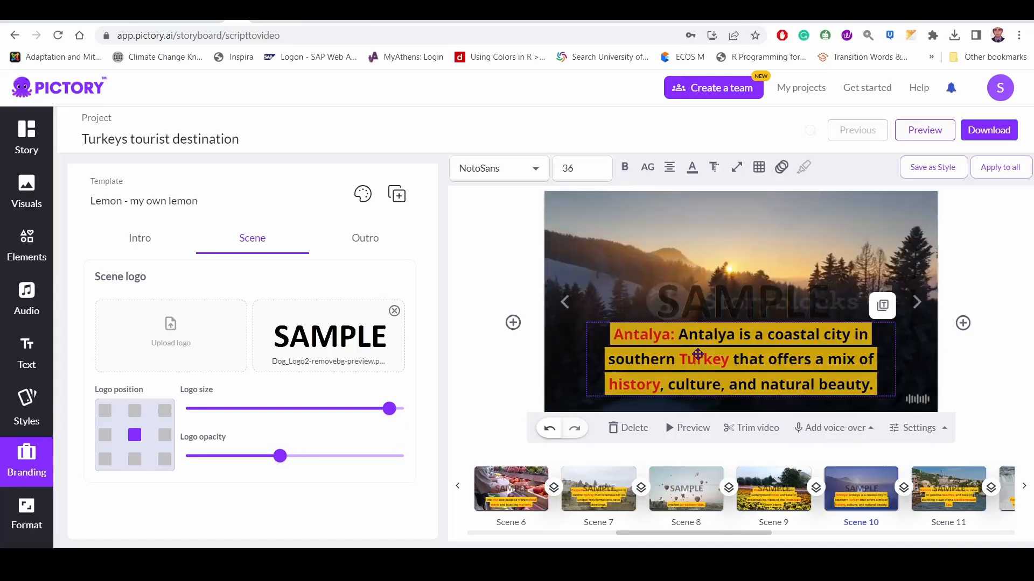
left_click(581, 168)
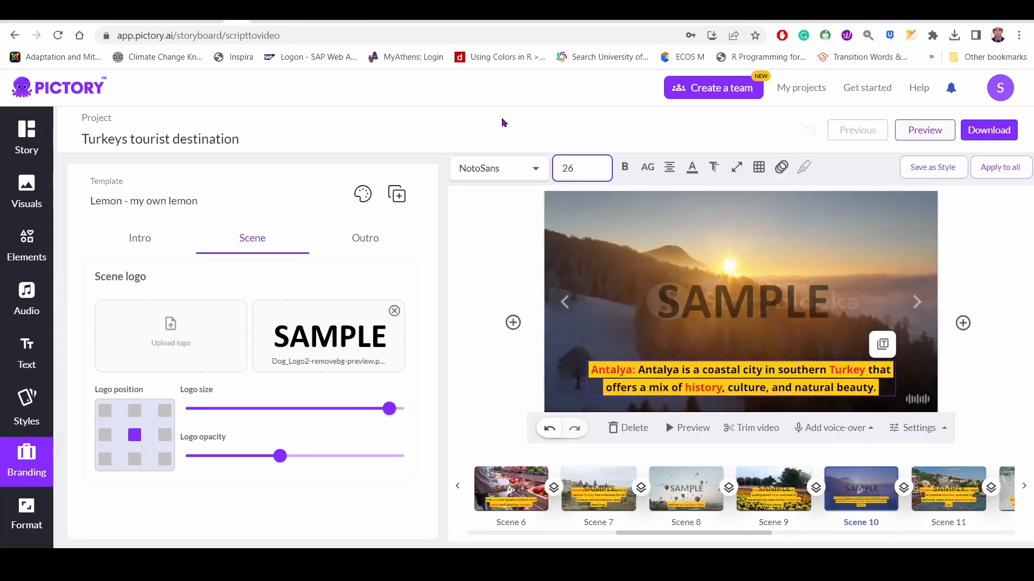